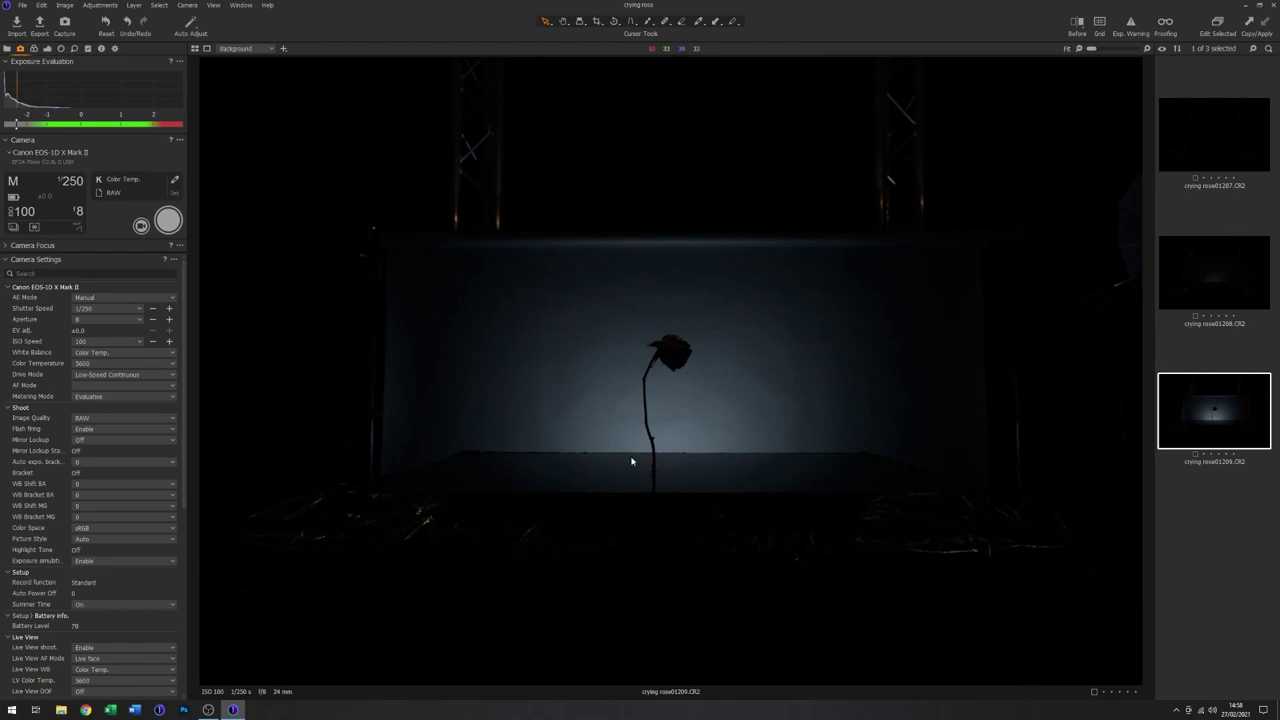
View the drooping rose silhouette capture at 100% zoom.
click(1147, 50)
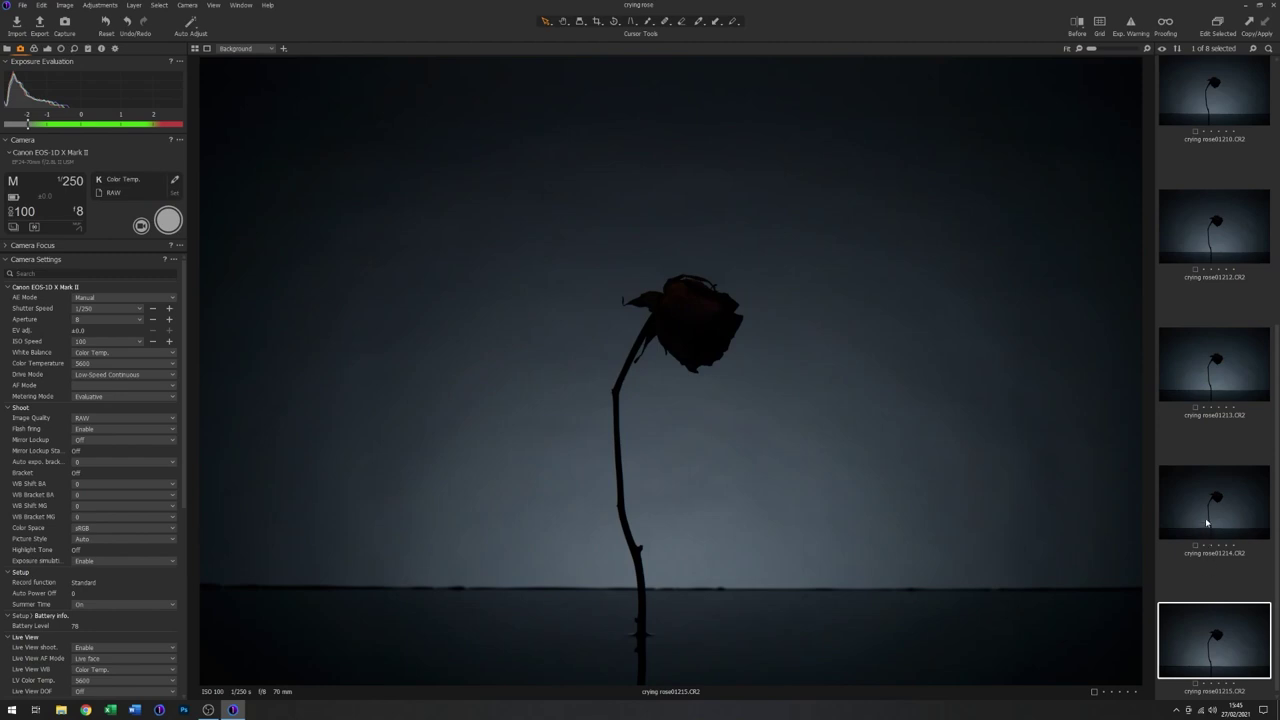
Compare silhouette capture 01214 with 01215, ending on 01215.
click(1208, 514)
click(1208, 634)
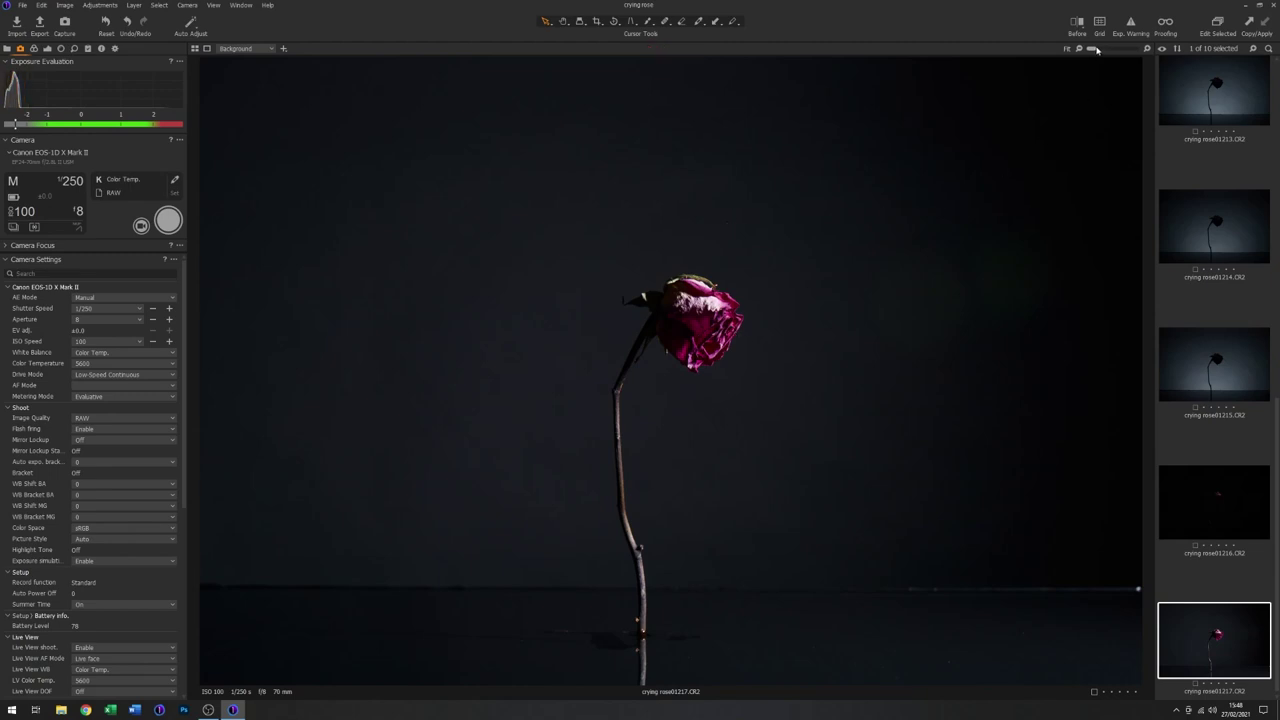
Zoom to 100%, centre the pink rose head, and turn on clipped-highlight exposure warnings.
drag(1094, 50, 1109, 50)
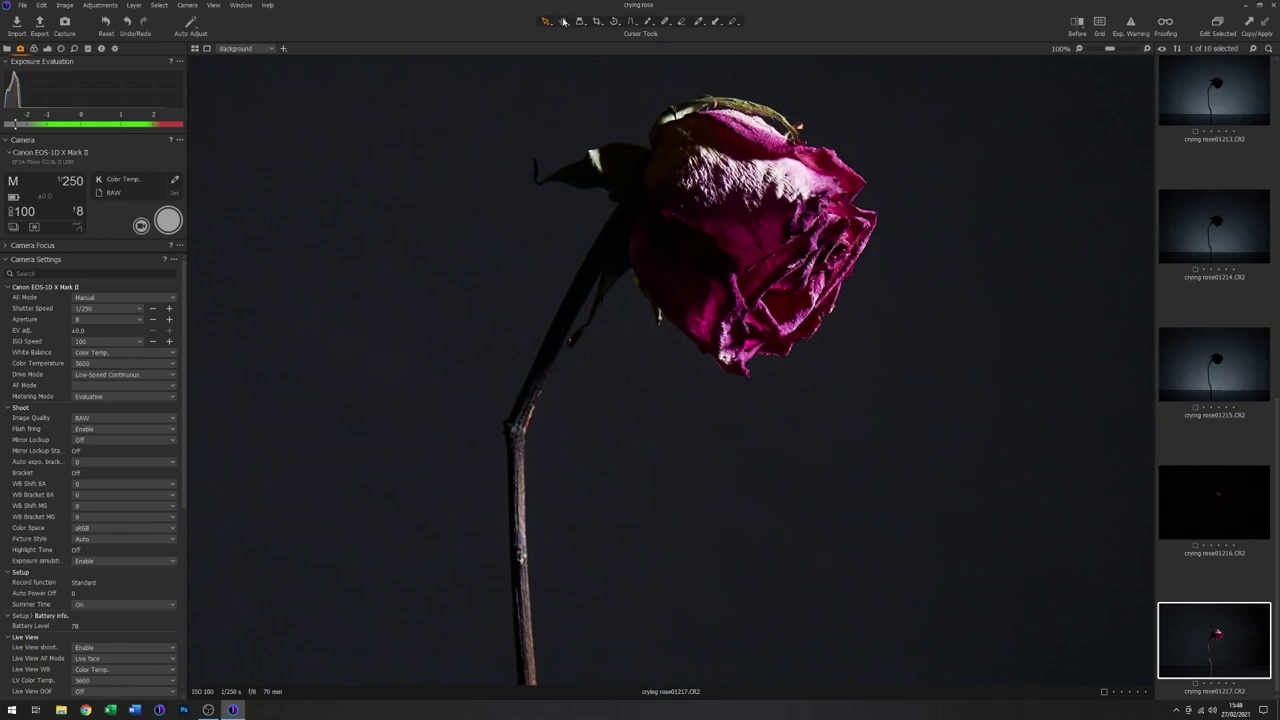
drag(558, 124, 511, 266)
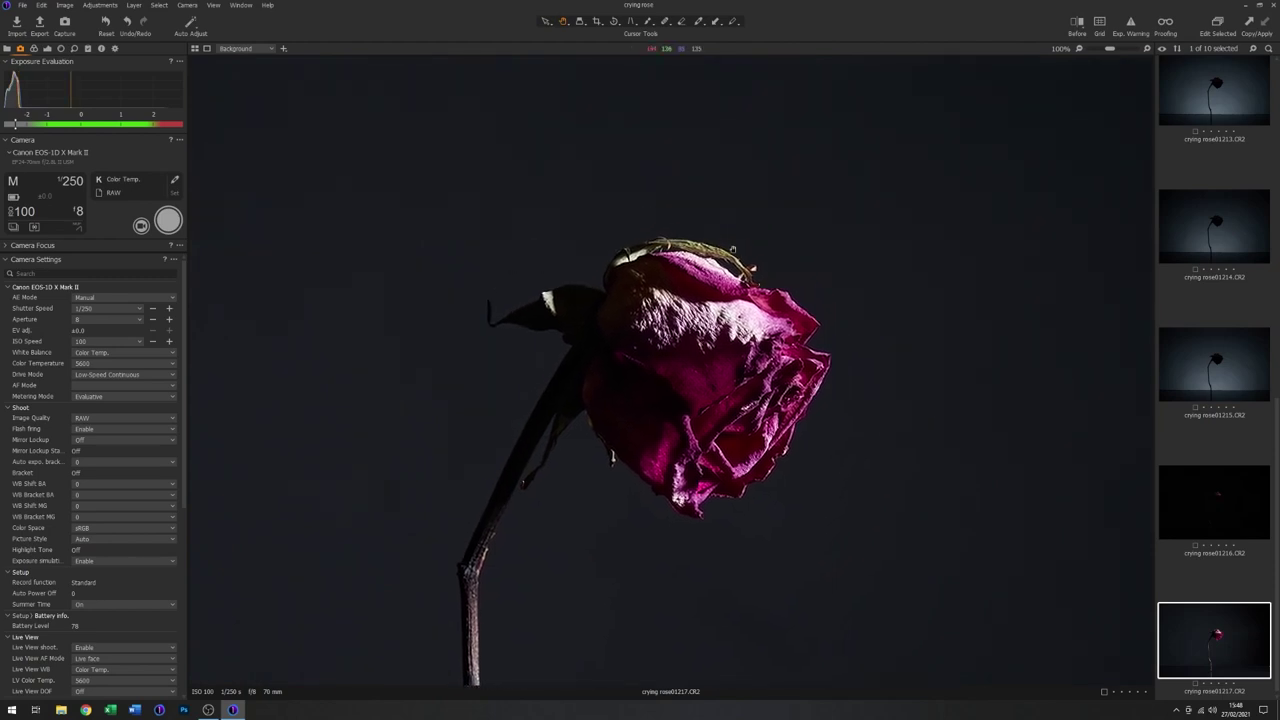
scroll(817, 273, down, 2)
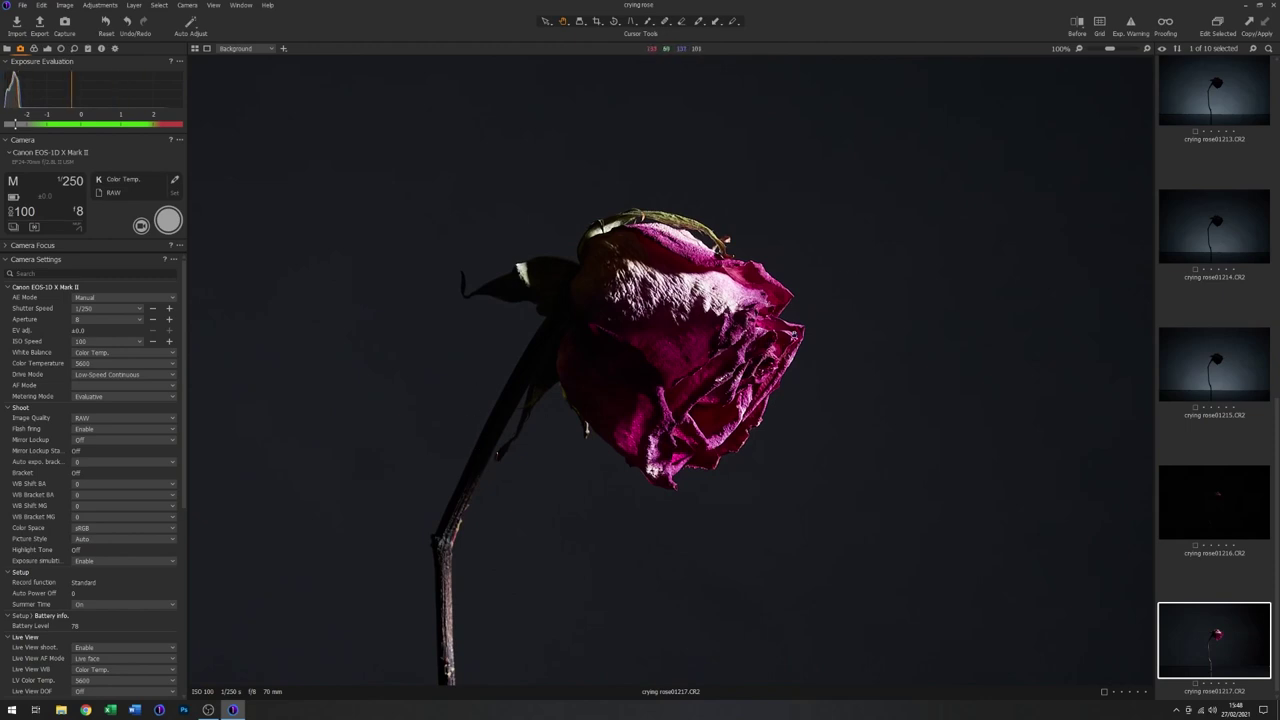
click(1131, 21)
Check the cursor tool choices without changing them, then fit the whole rose in view.
click(545, 22)
click(545, 22)
click(1079, 49)
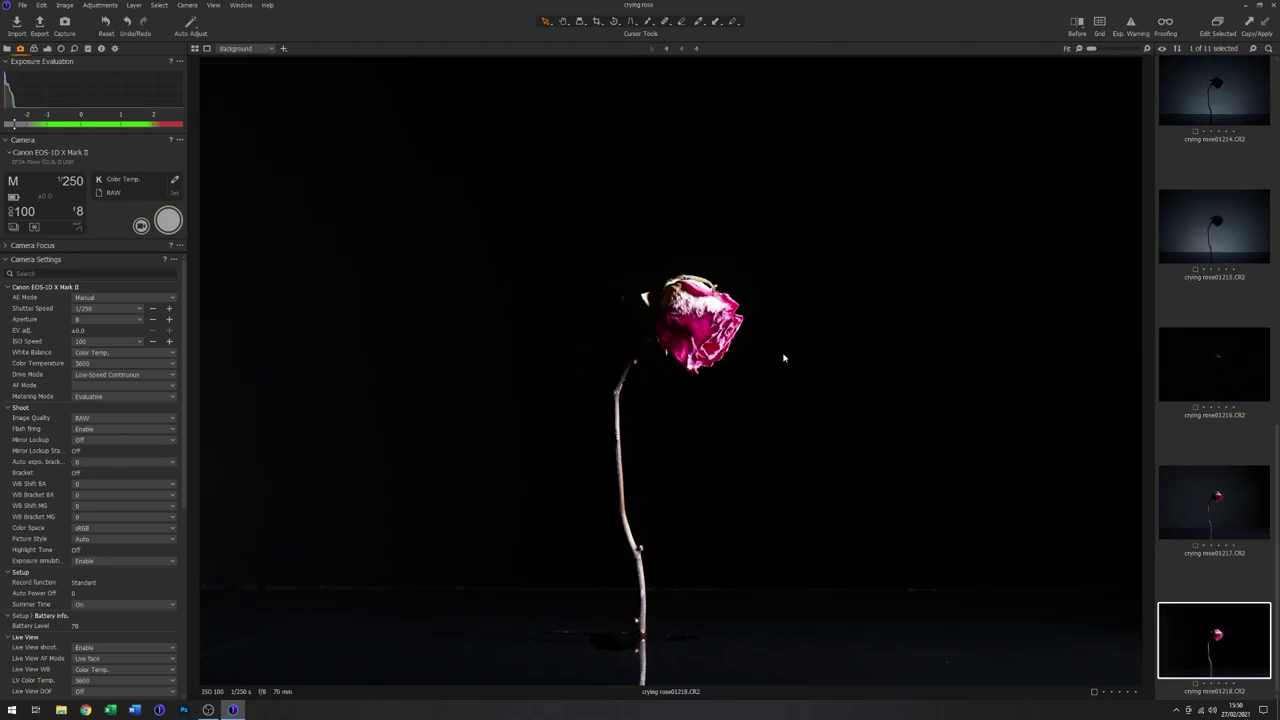
click(1200, 514)
click(1217, 643)
click(1207, 522)
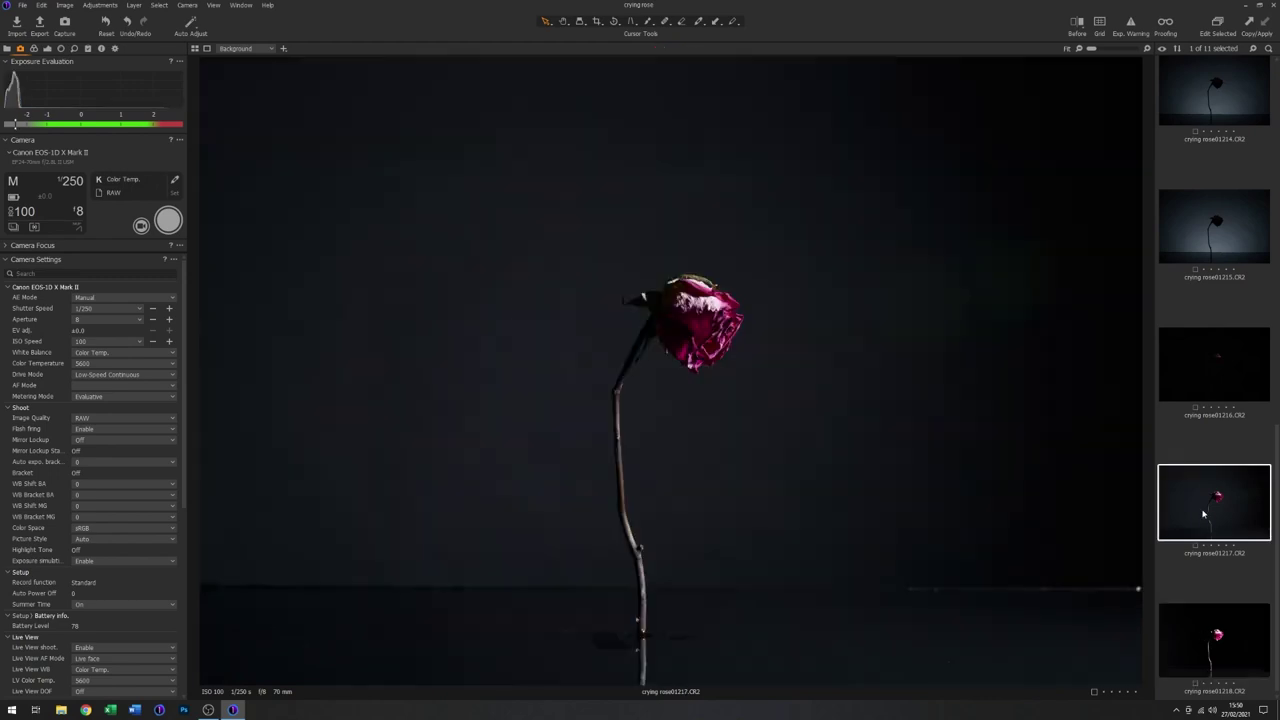
click(1220, 652)
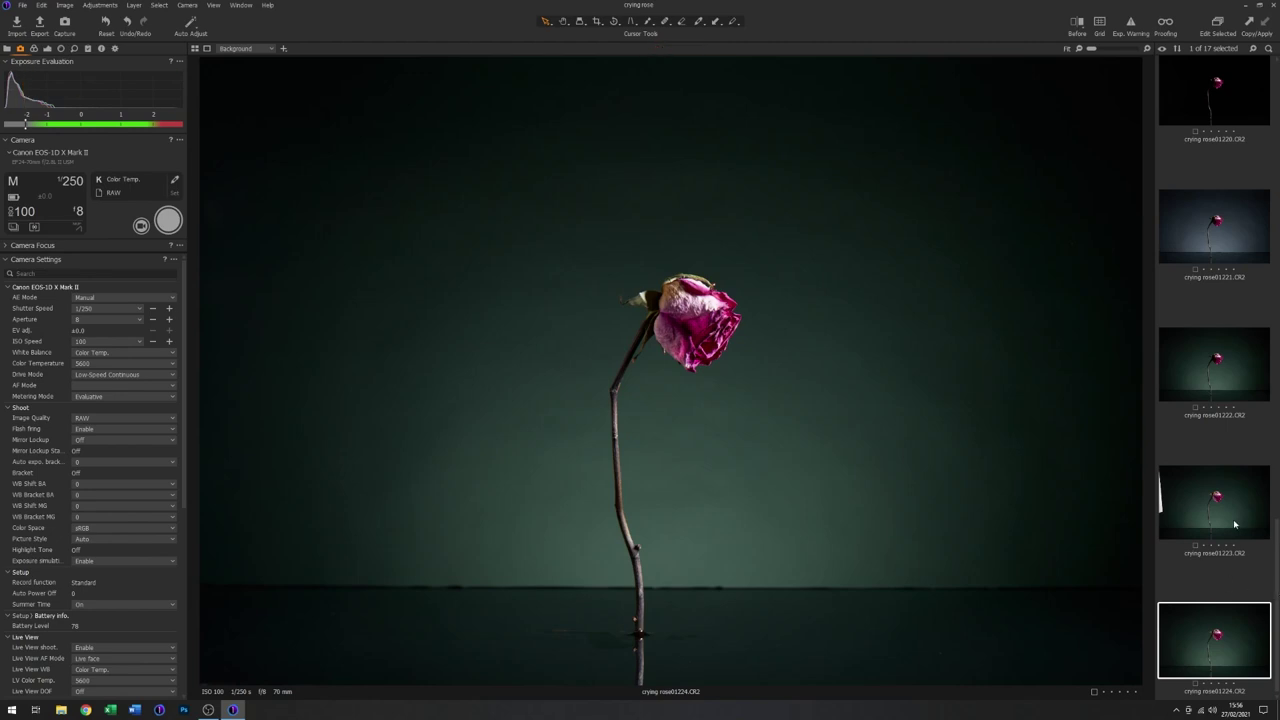
click(1230, 647)
click(1219, 514)
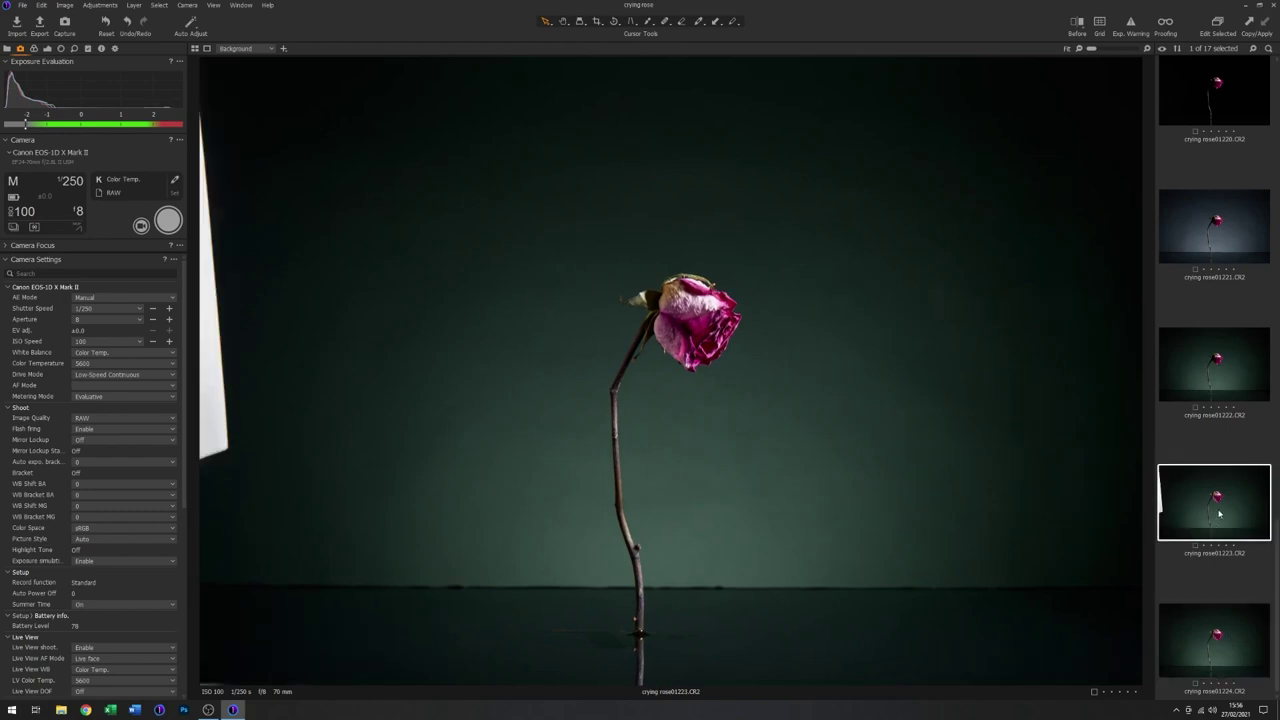
click(1201, 634)
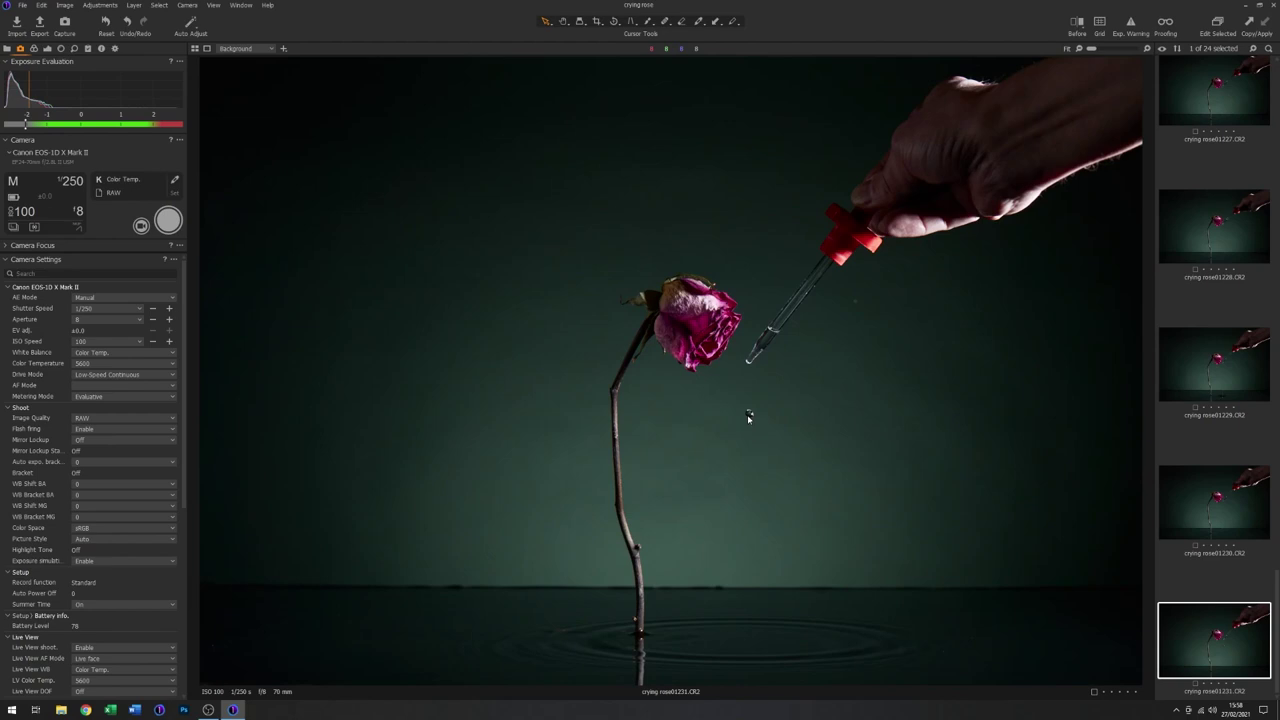
Review dropper shots 01230 back to 01227, then forward to 01231 with the falling drop.
click(1209, 508)
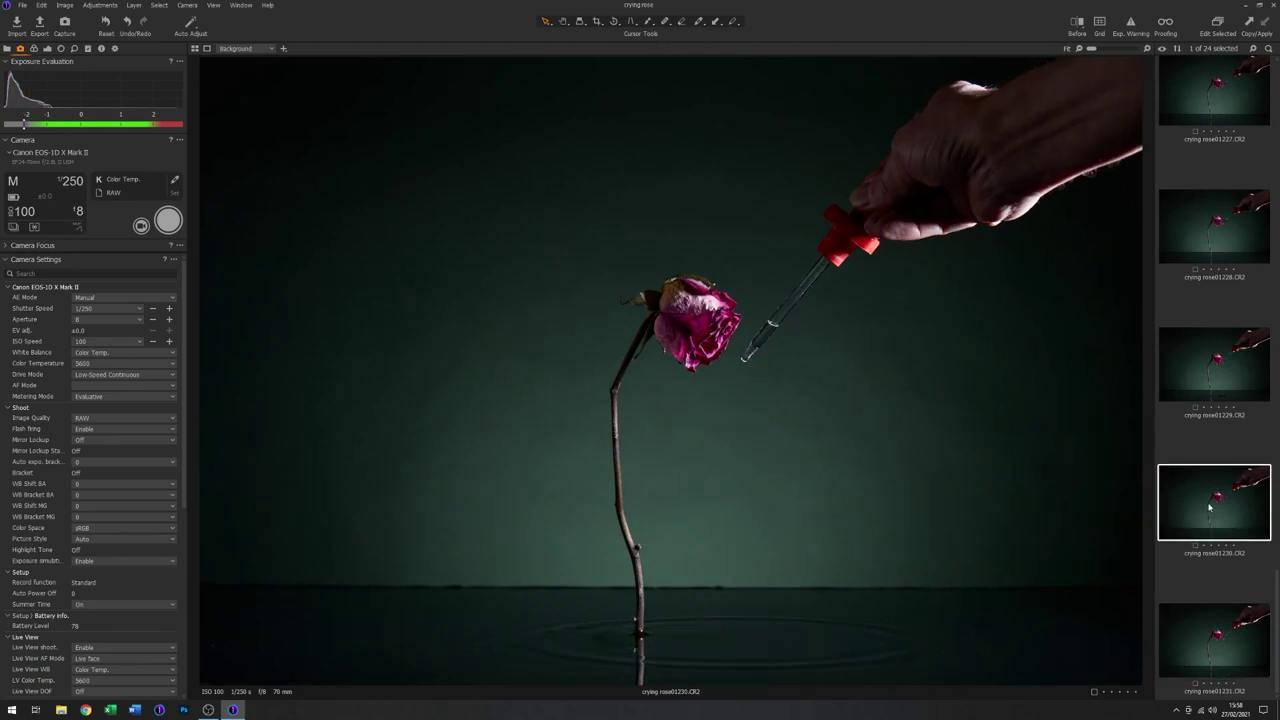
click(1230, 388)
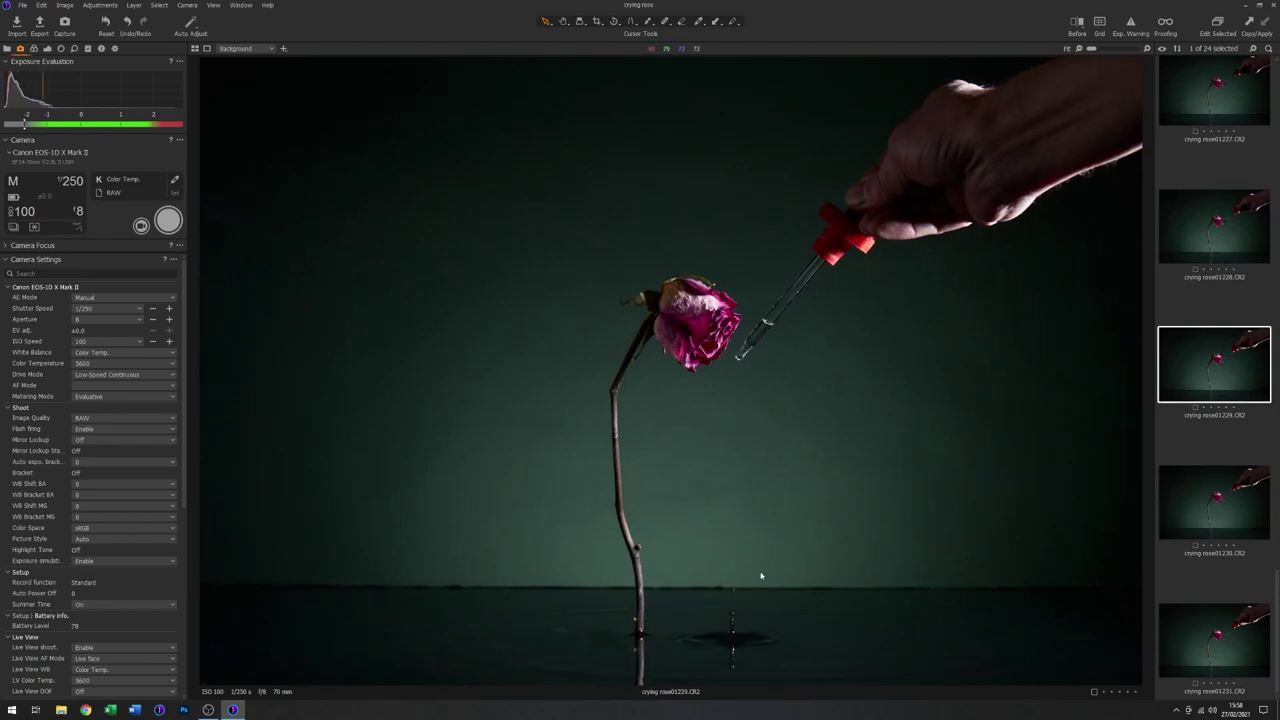
click(1230, 228)
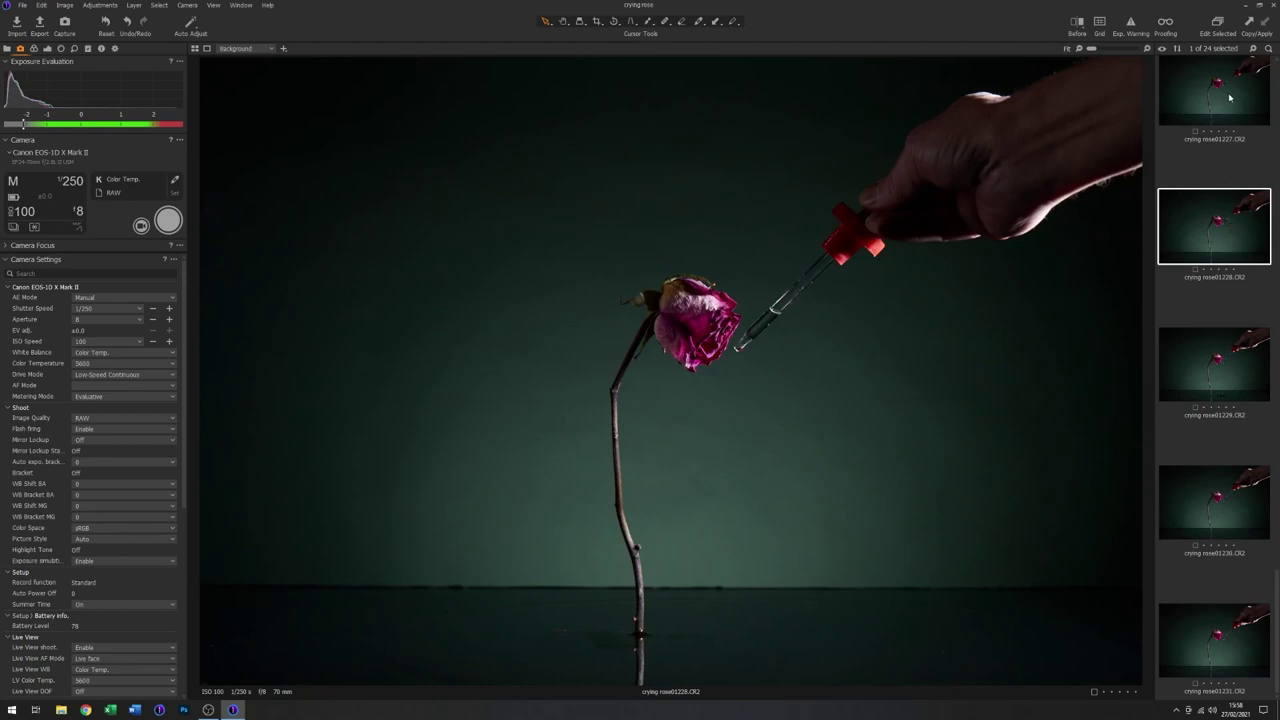
click(1230, 97)
click(1215, 290)
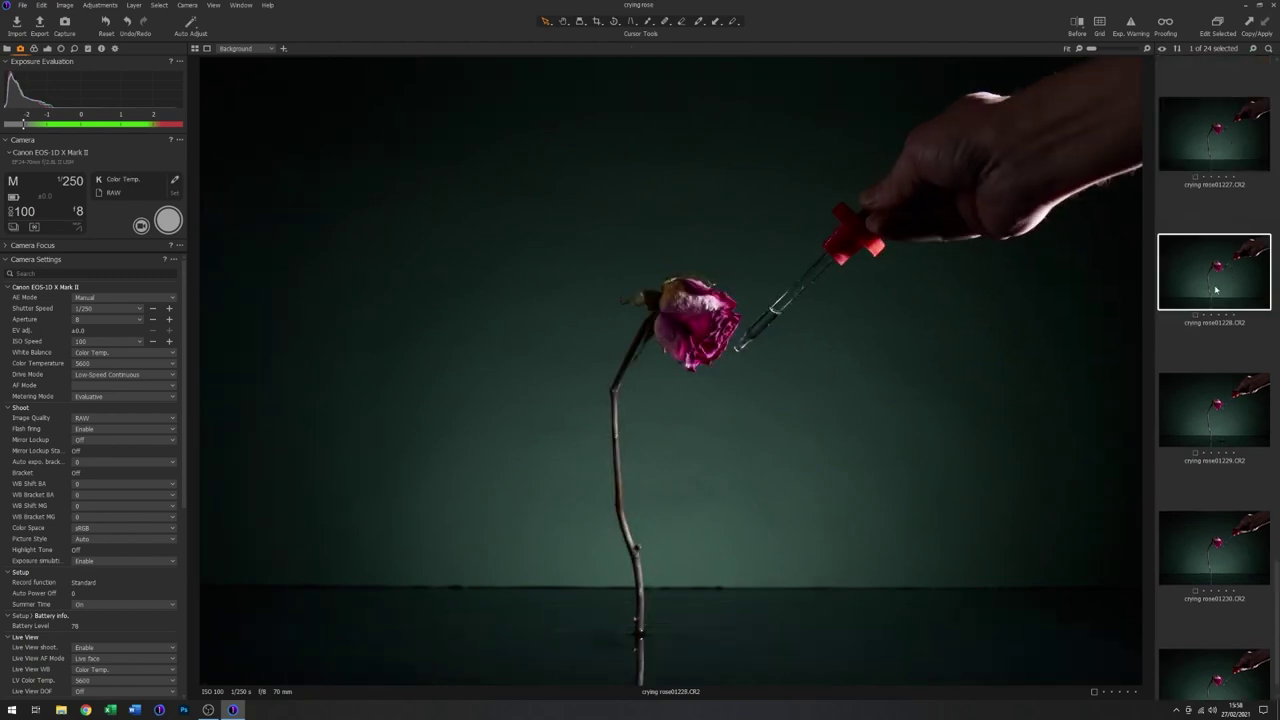
click(1217, 401)
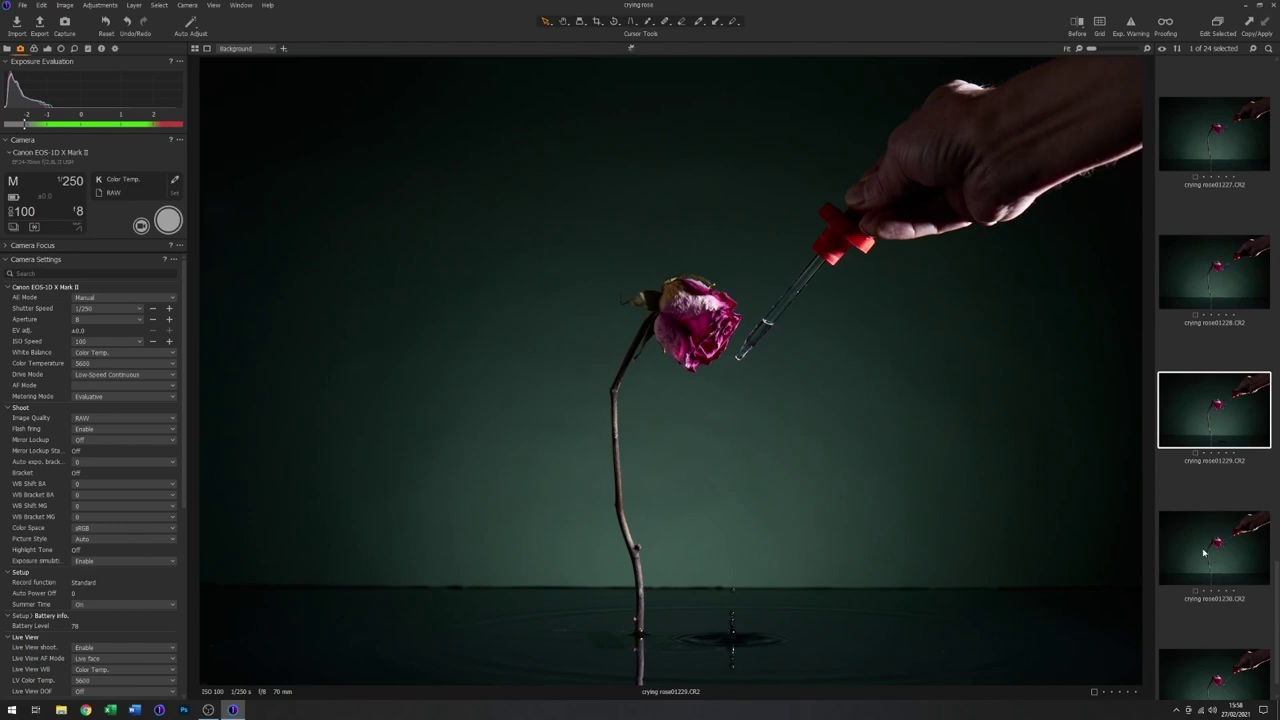
click(1205, 556)
click(1222, 662)
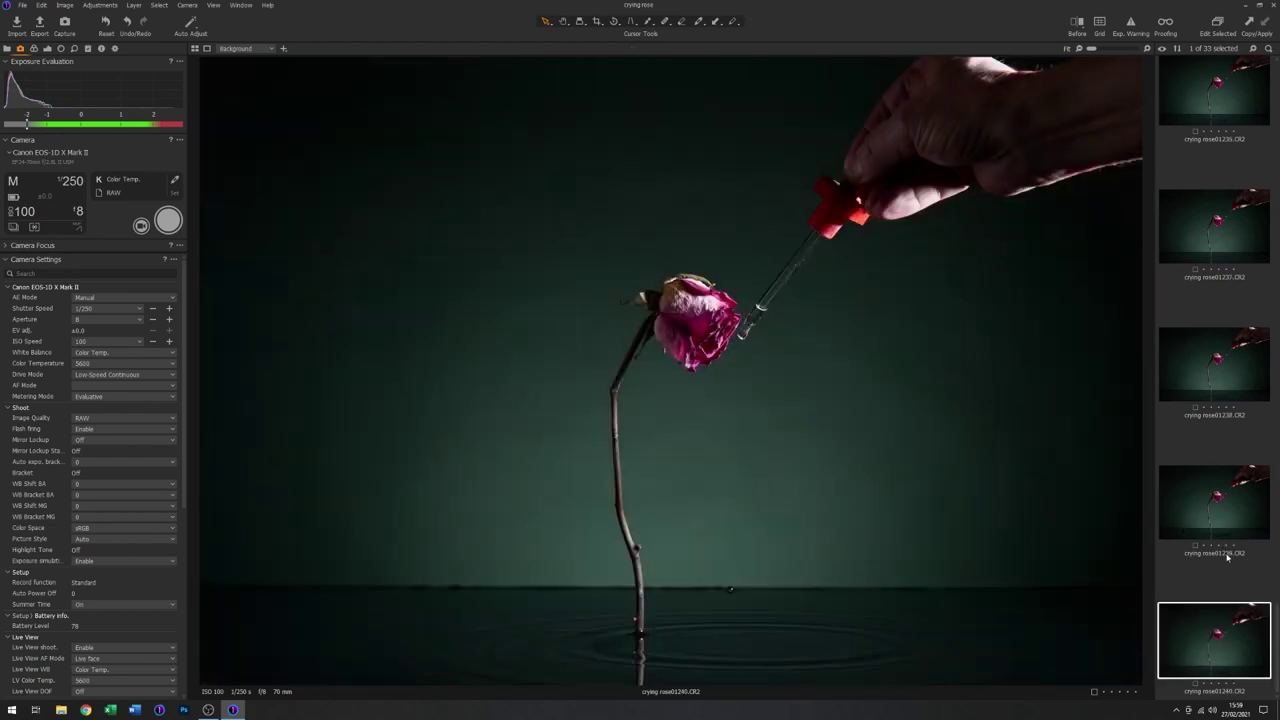
Review earlier drip shots 01239, 01238, 01237 and 01235 with the drop splash.
click(1210, 505)
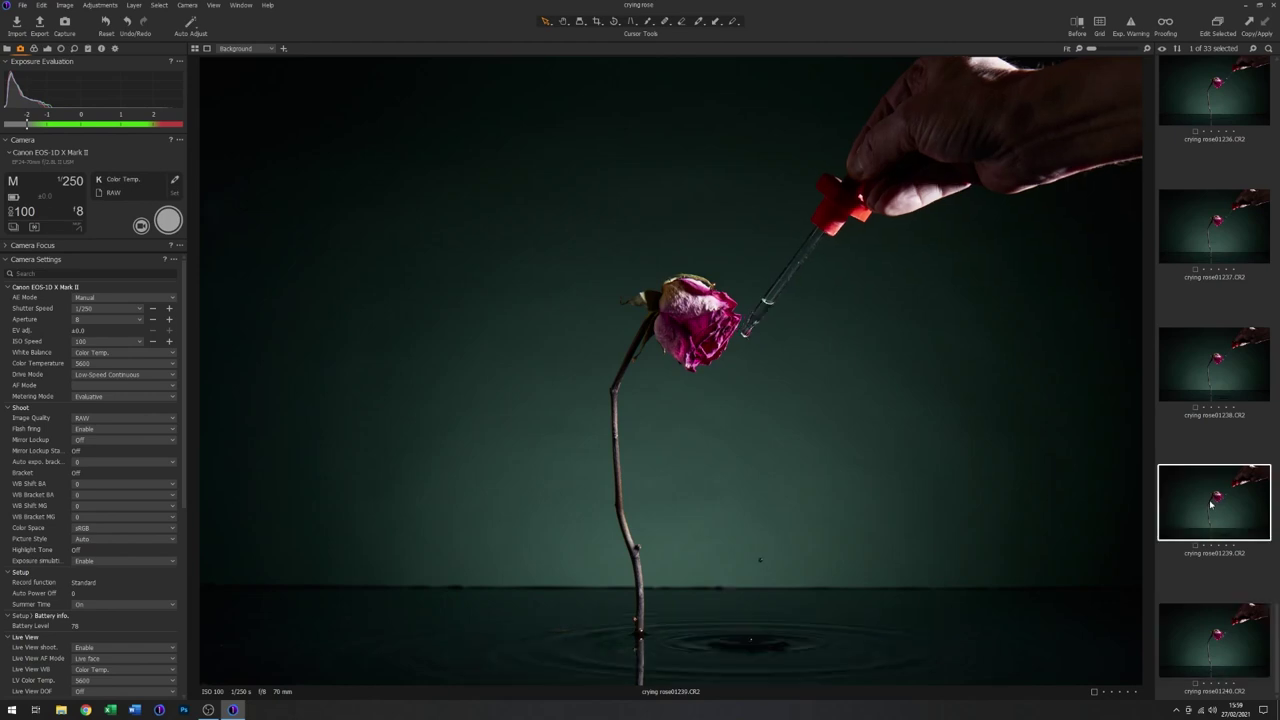
click(1199, 393)
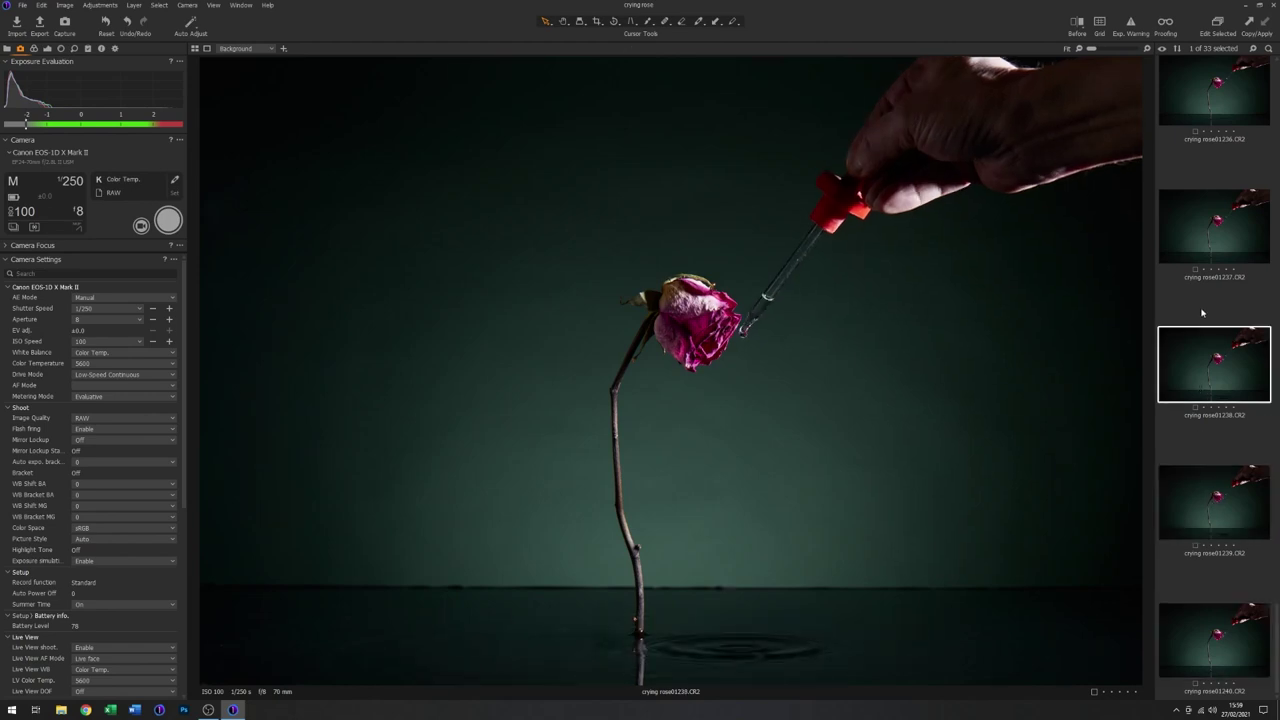
click(1213, 253)
scroll(1211, 249, up, 2)
click(1210, 245)
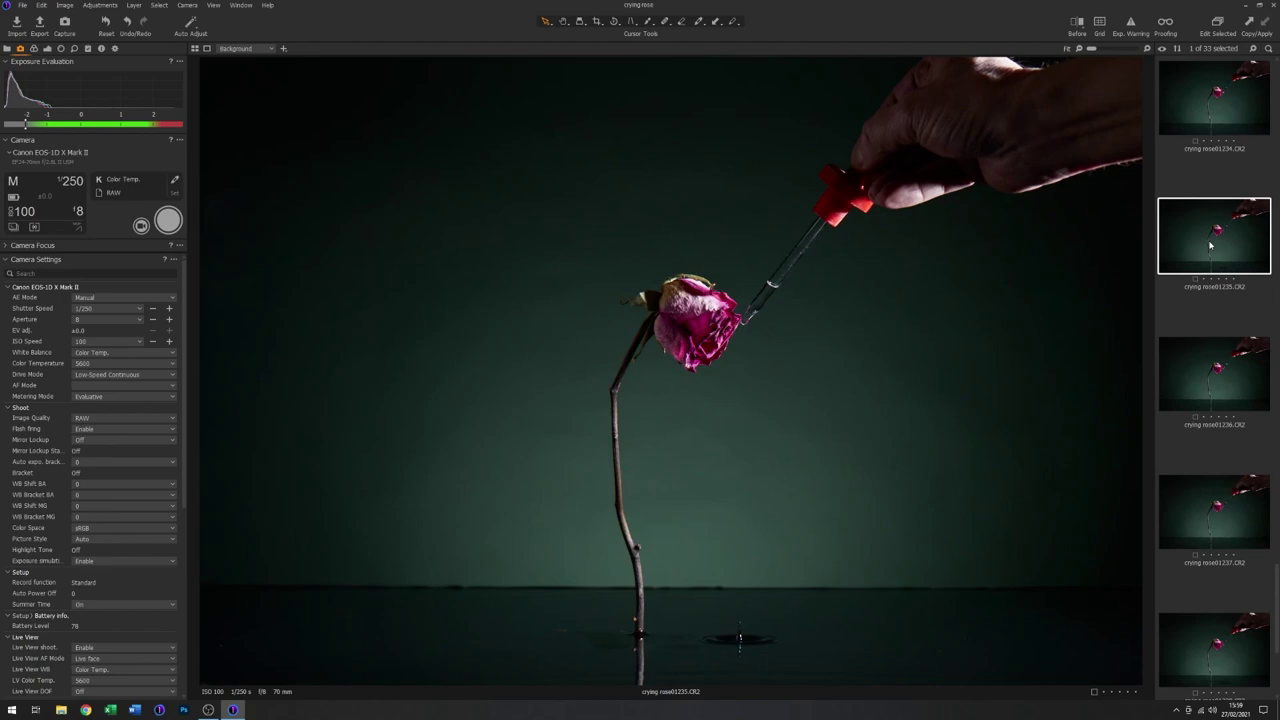
scroll(1210, 245, up, 1)
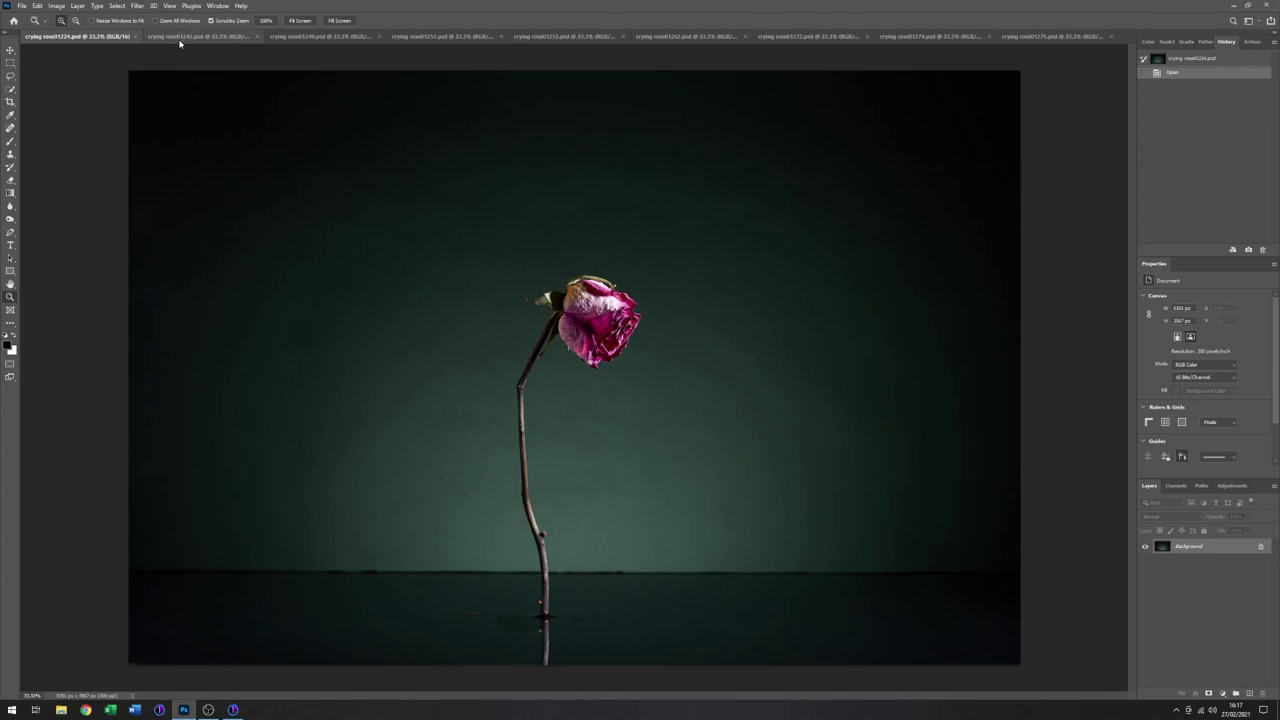
Page through each open dropper document, from crying rose01242 onward, to compare drops and ripples.
click(179, 38)
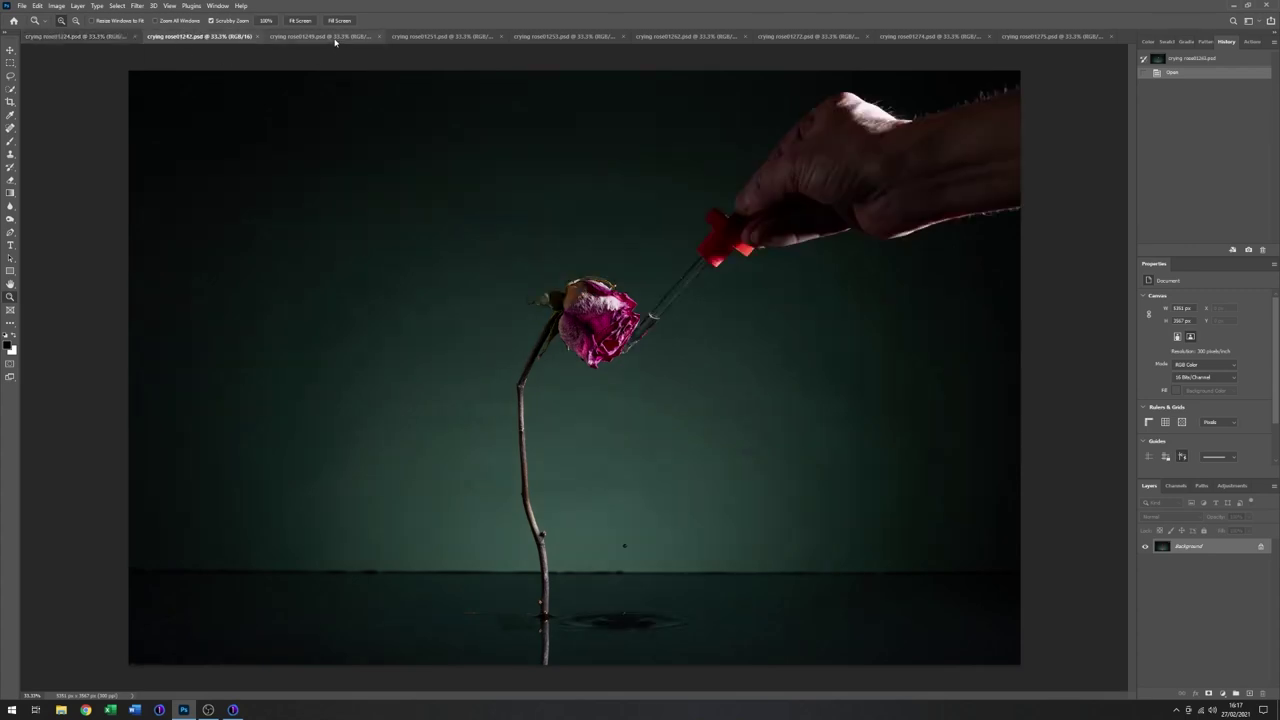
click(335, 42)
click(452, 42)
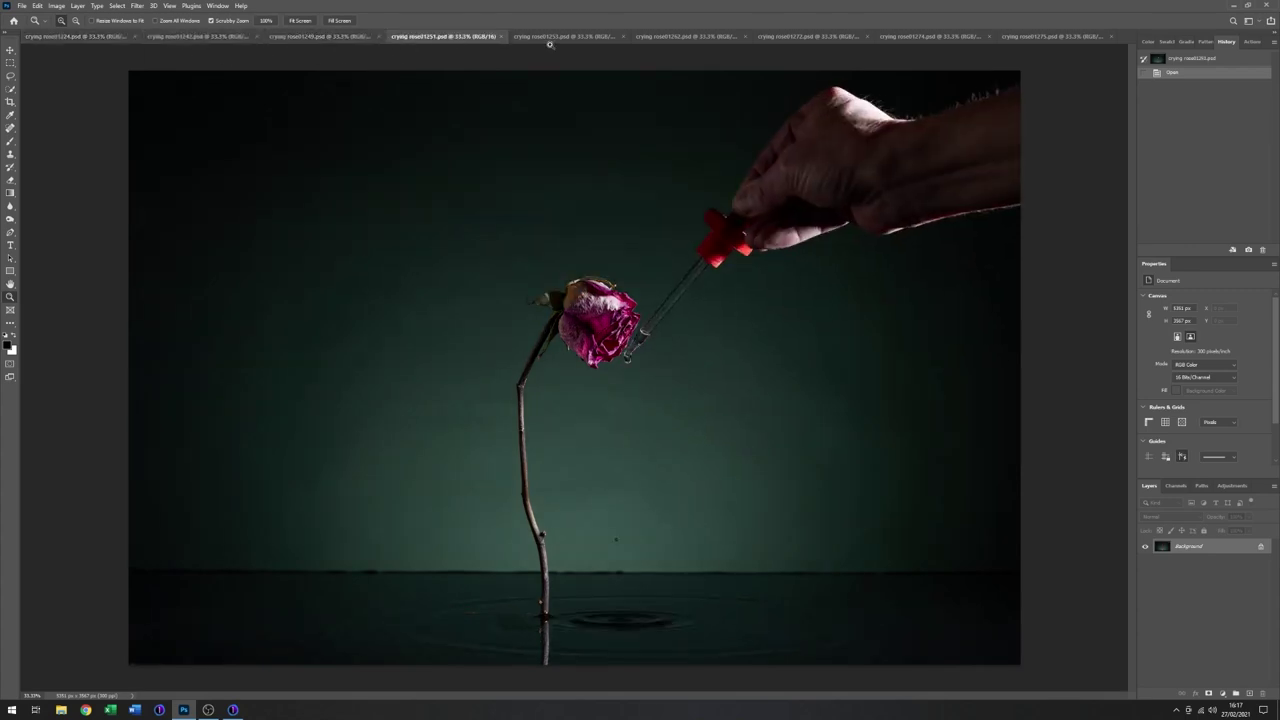
click(556, 41)
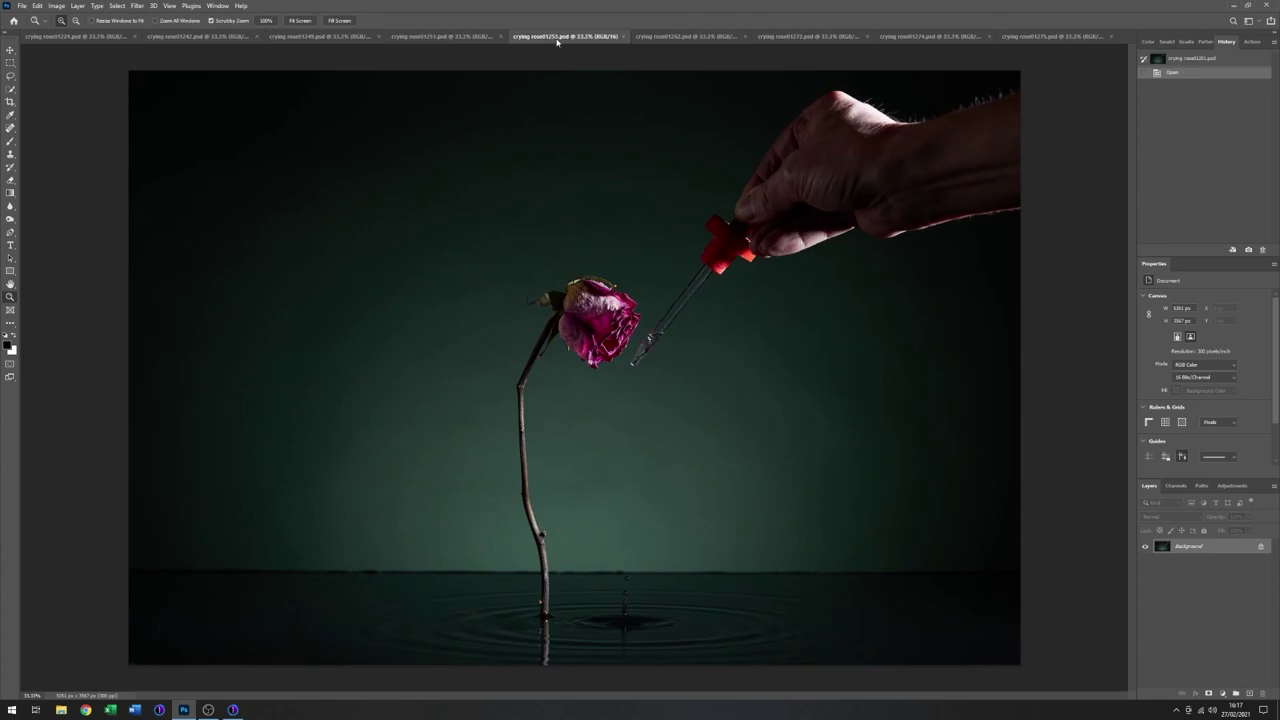
click(712, 37)
click(836, 39)
click(938, 38)
click(1045, 38)
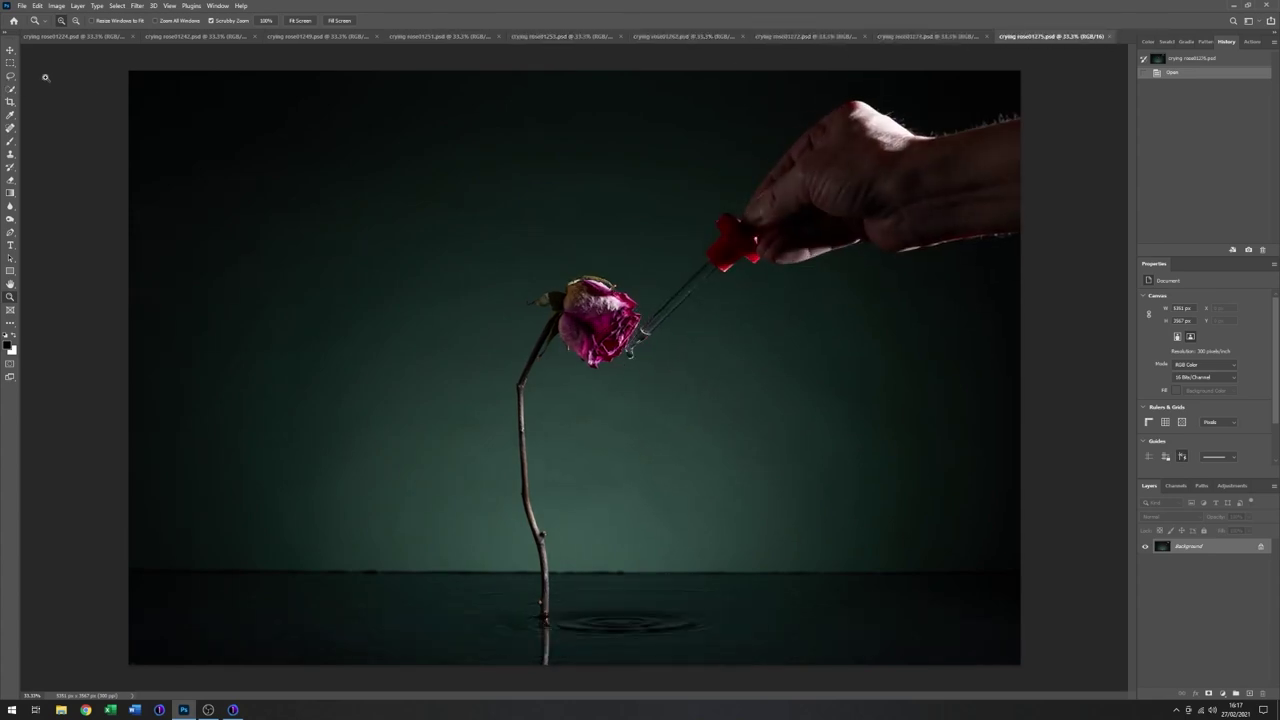
click(49, 38)
Load all open rose photos into one new document with Load Files into Stack.
click(21, 6)
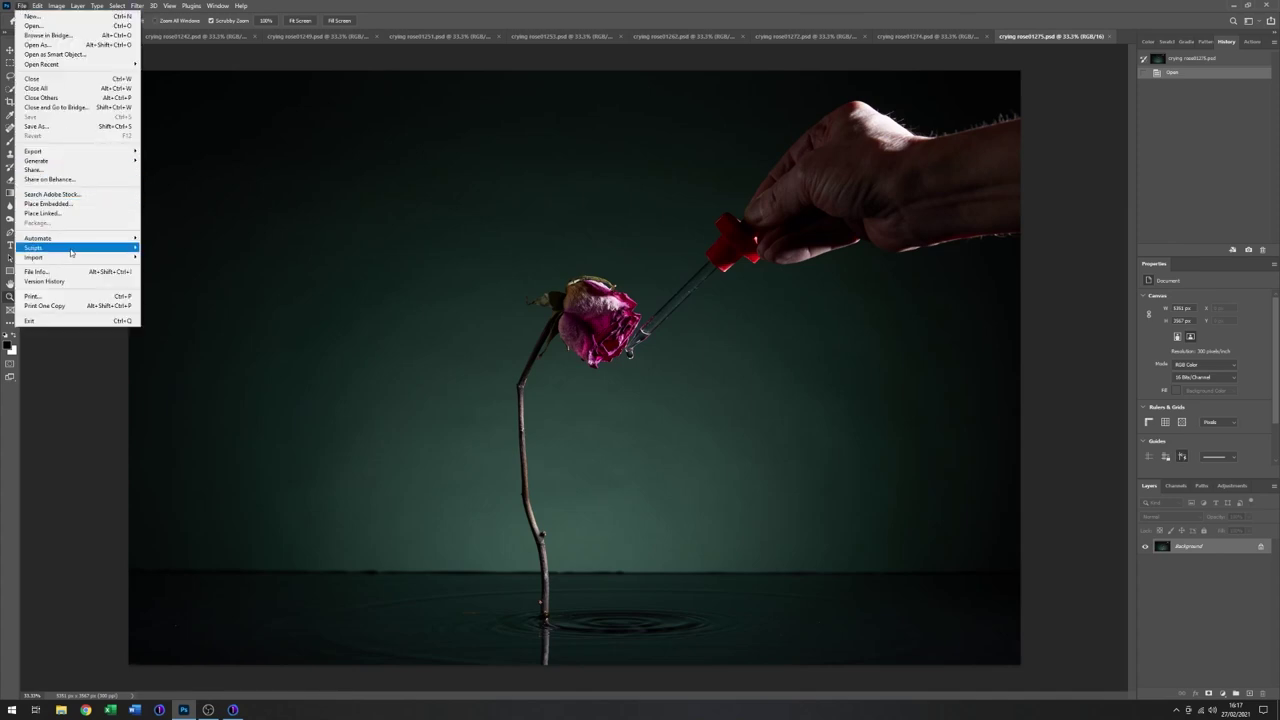
mouse_move(71, 253)
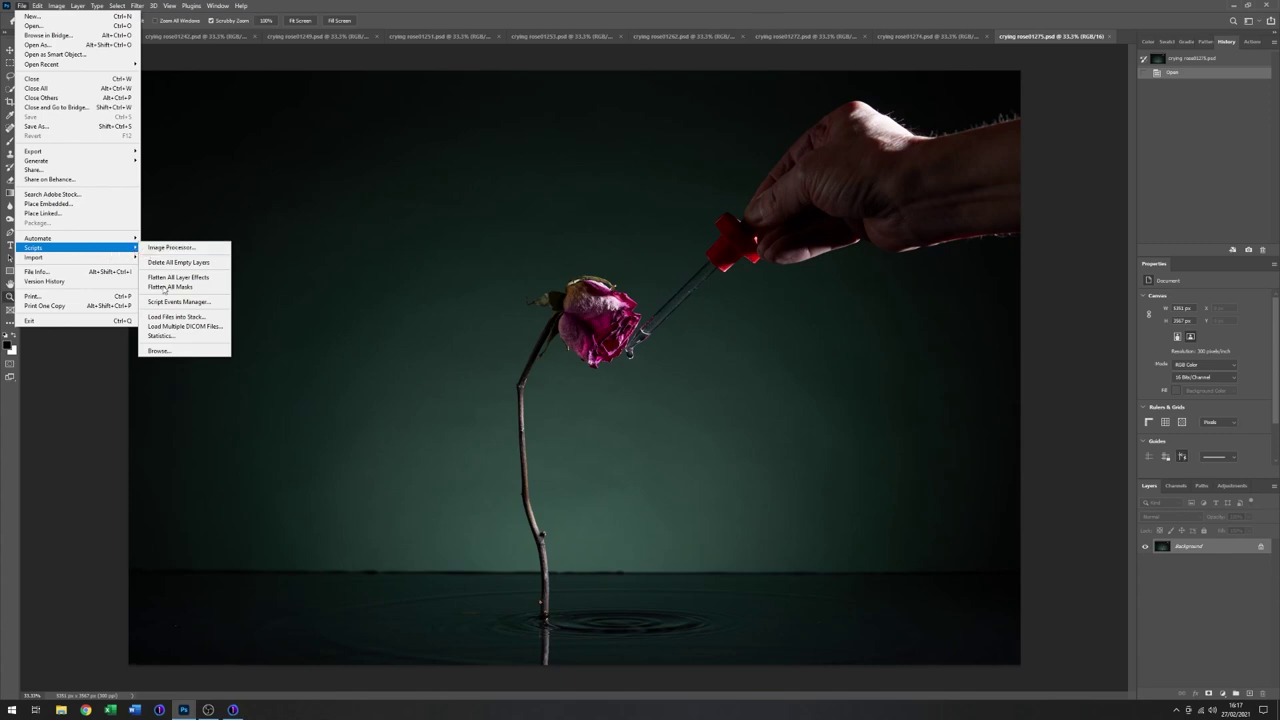
click(175, 317)
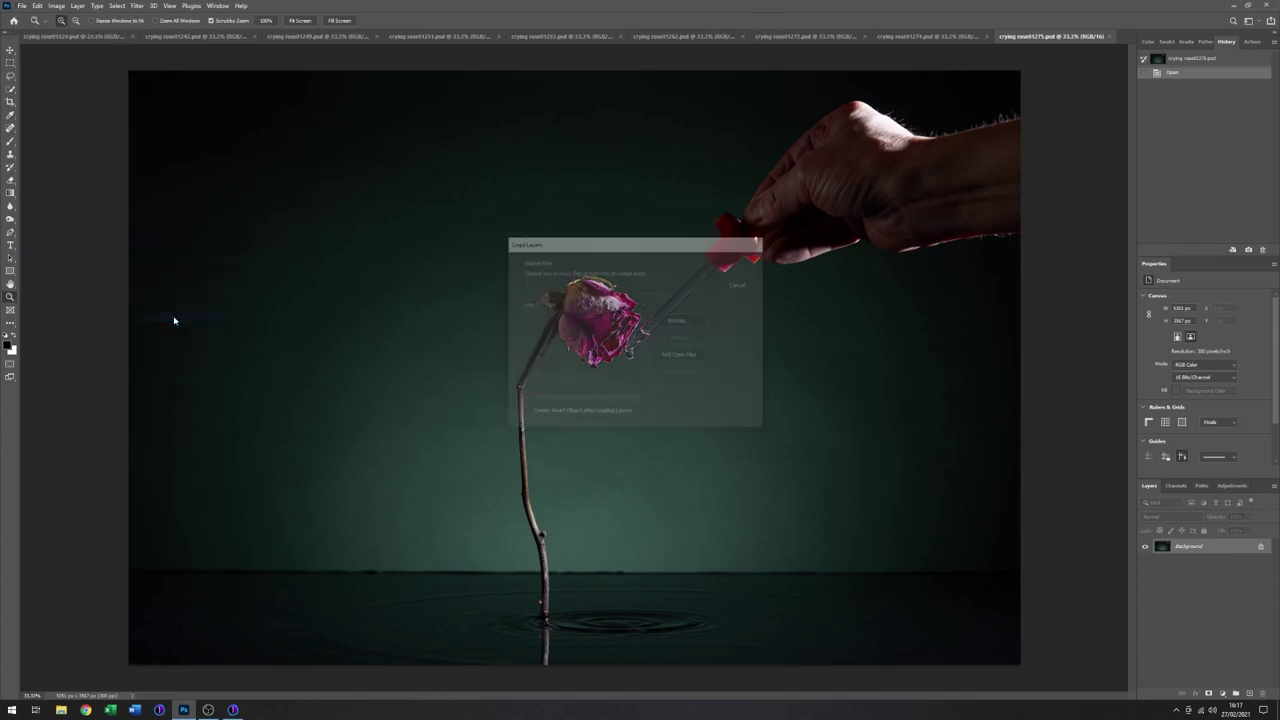
click(680, 356)
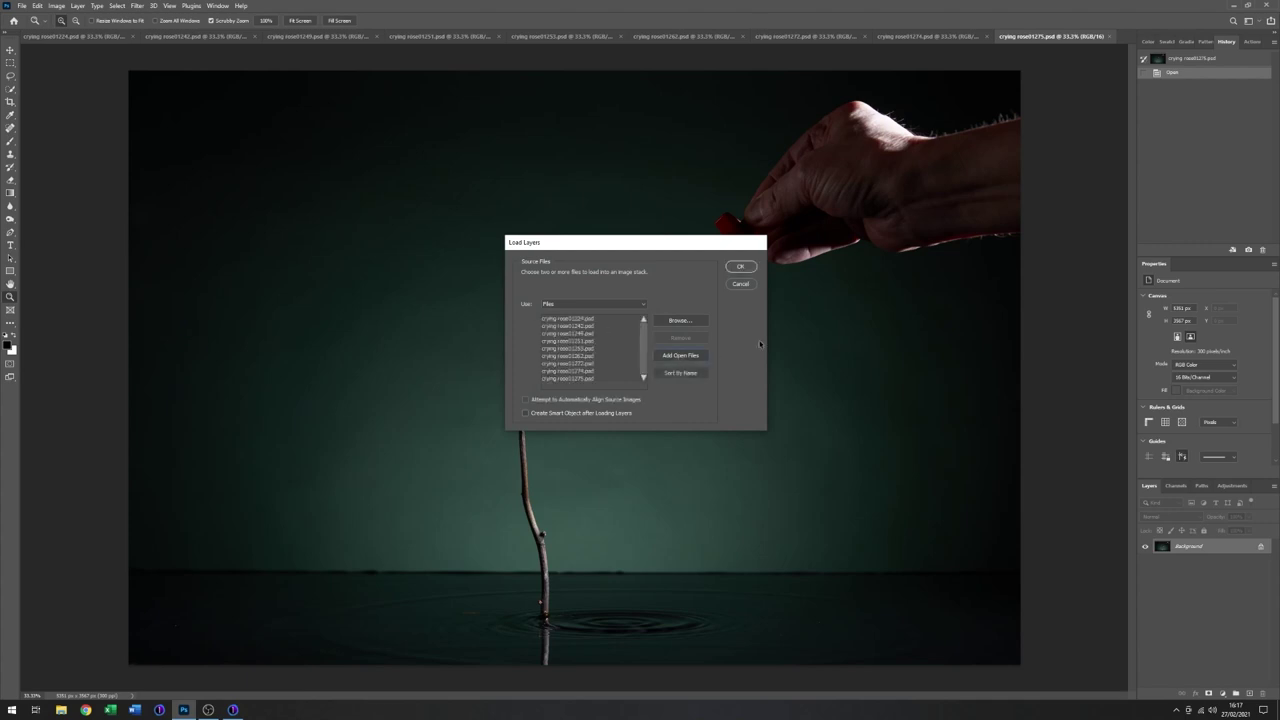
click(741, 267)
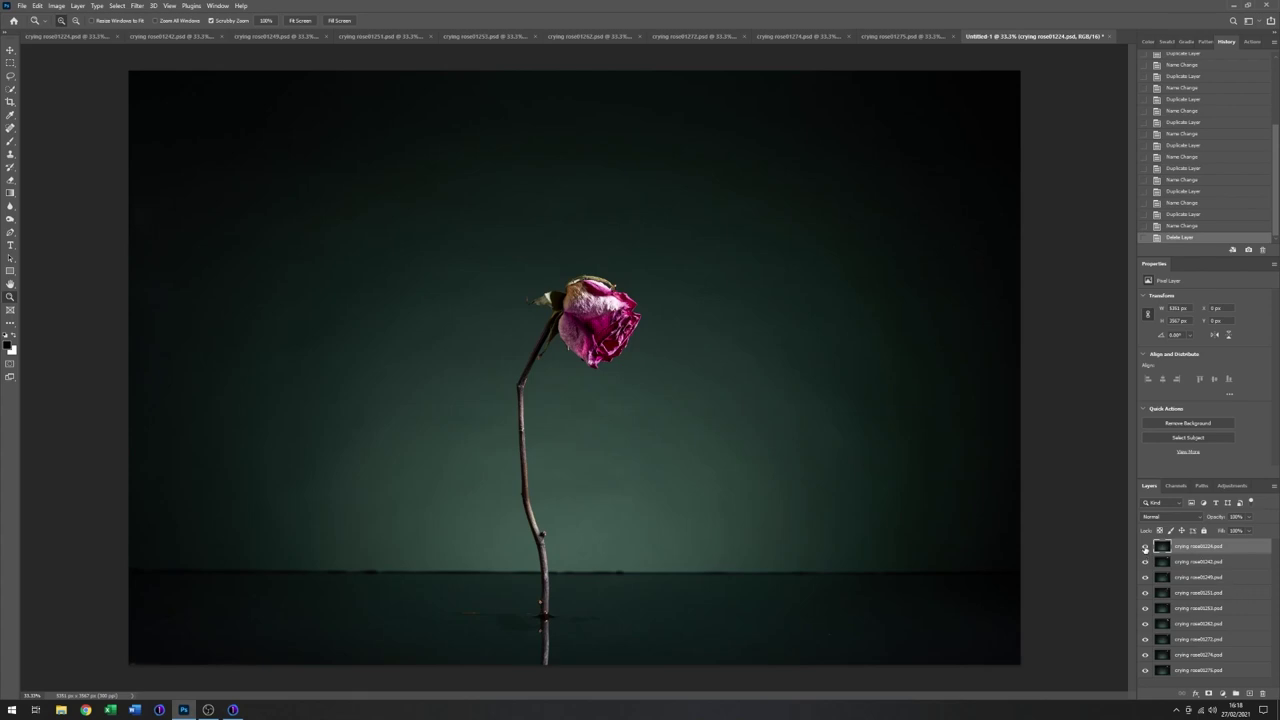
Hide and reshow the top layer to check the shot beneath it.
click(1145, 547)
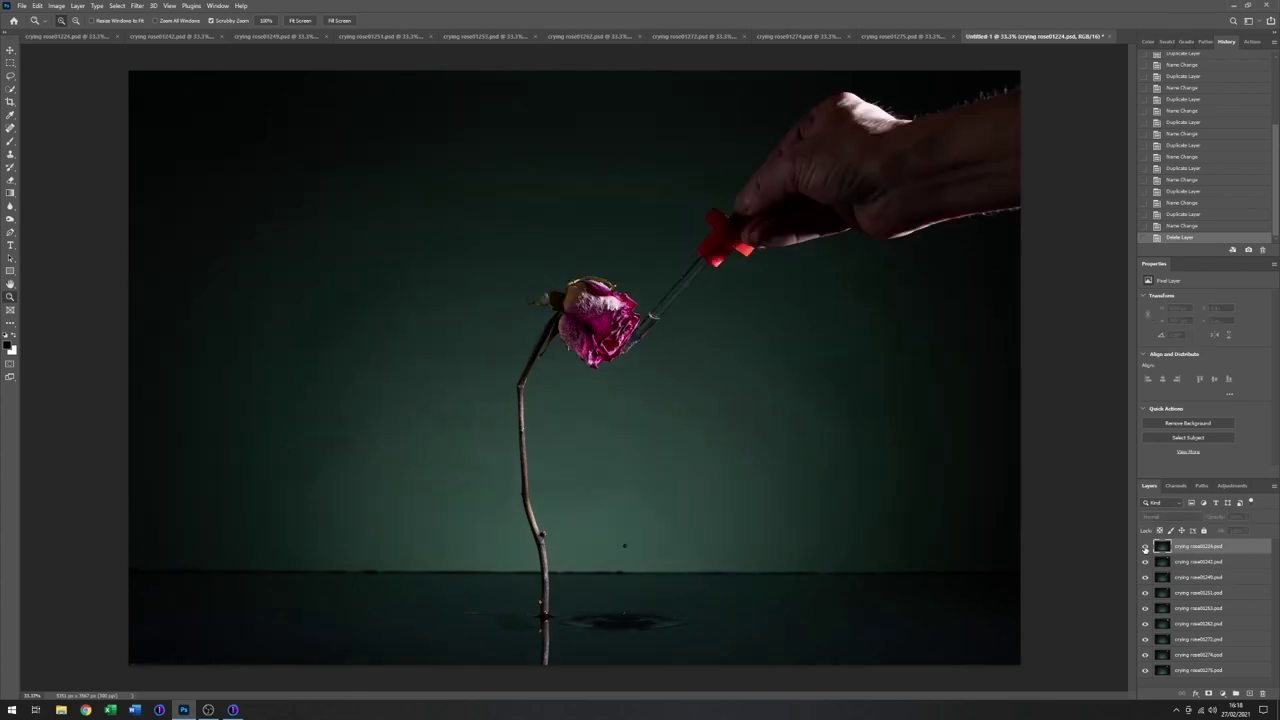
click(1145, 547)
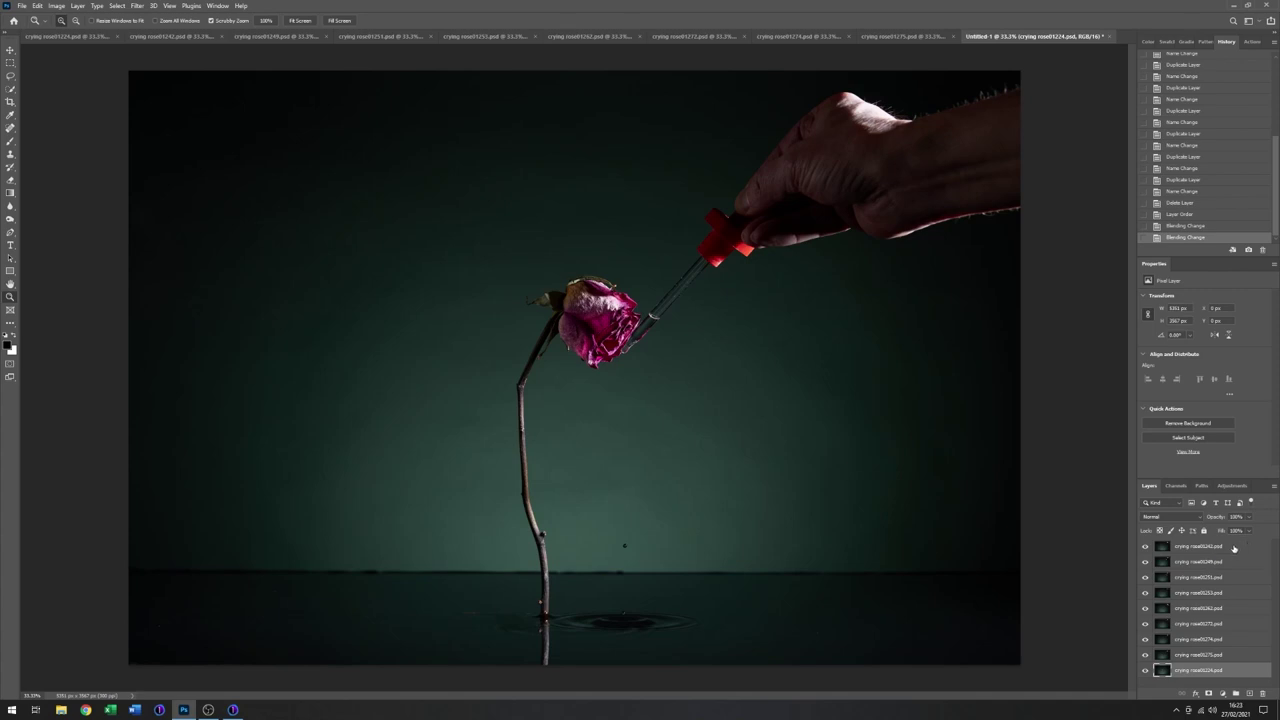
Set all nine layers to Pin Light blending, then toggle the top shot to compare.
shift+click(1234, 548)
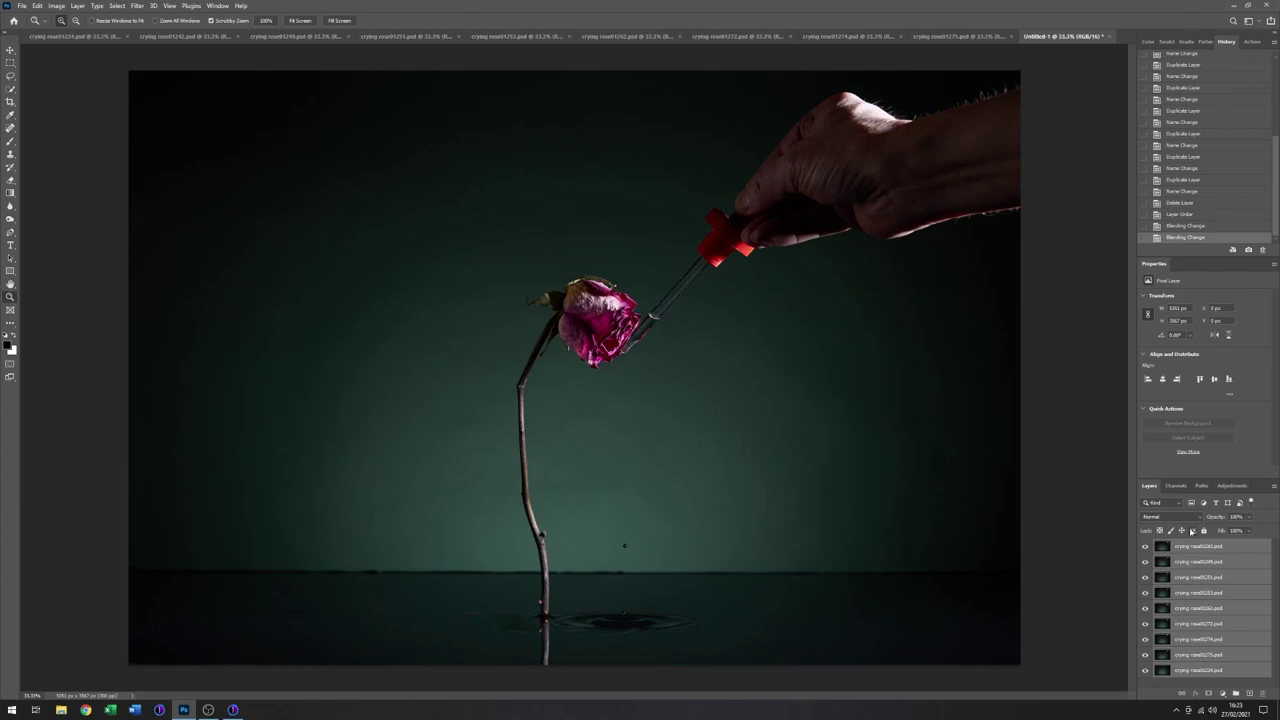
click(1201, 517)
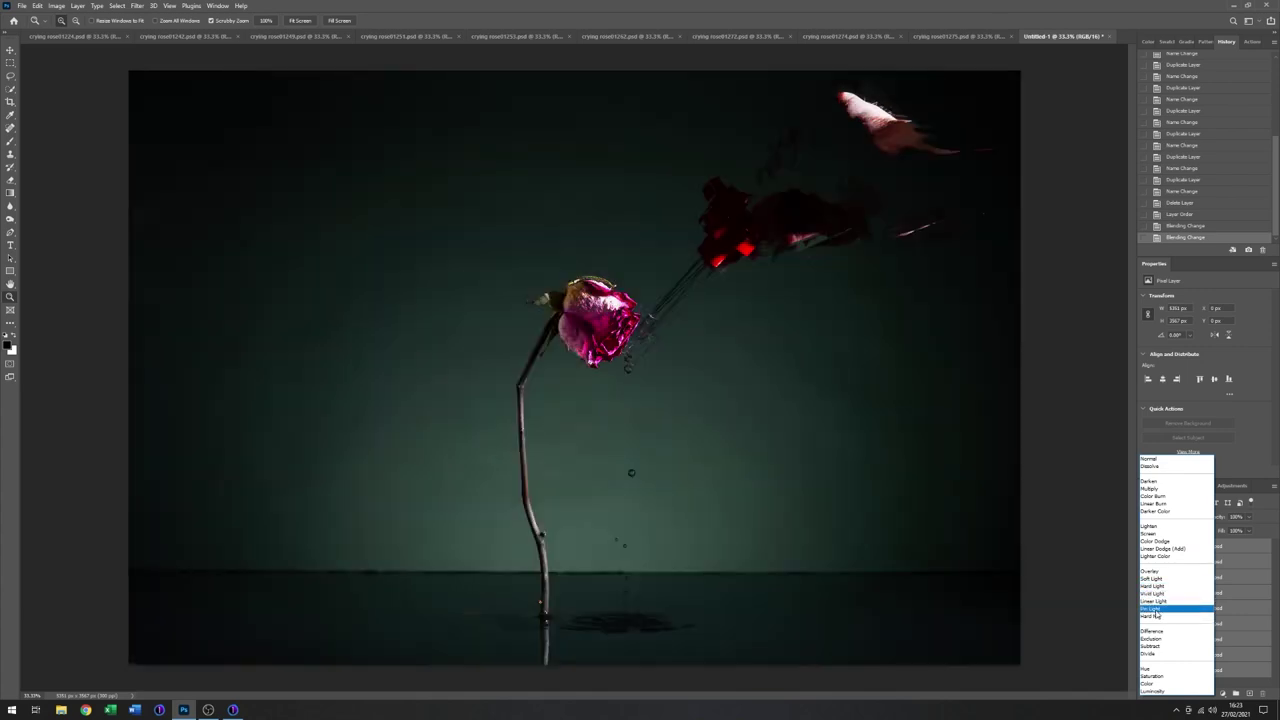
click(1155, 612)
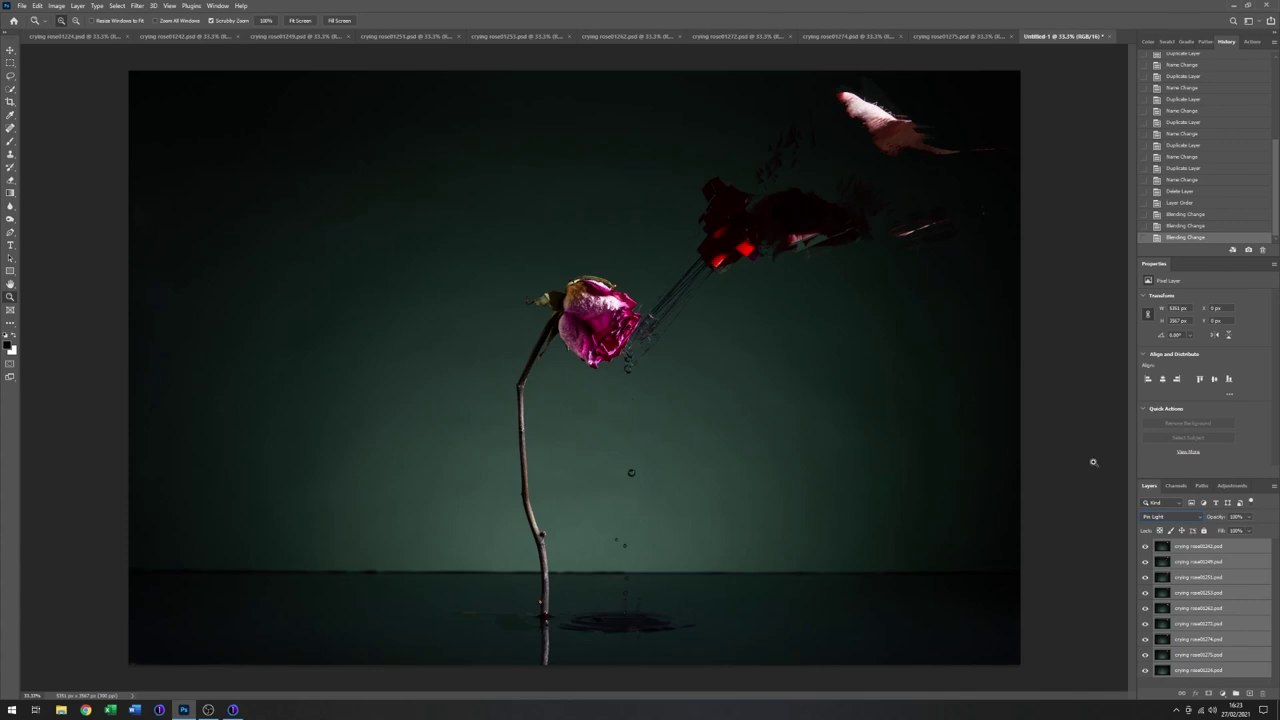
click(1145, 547)
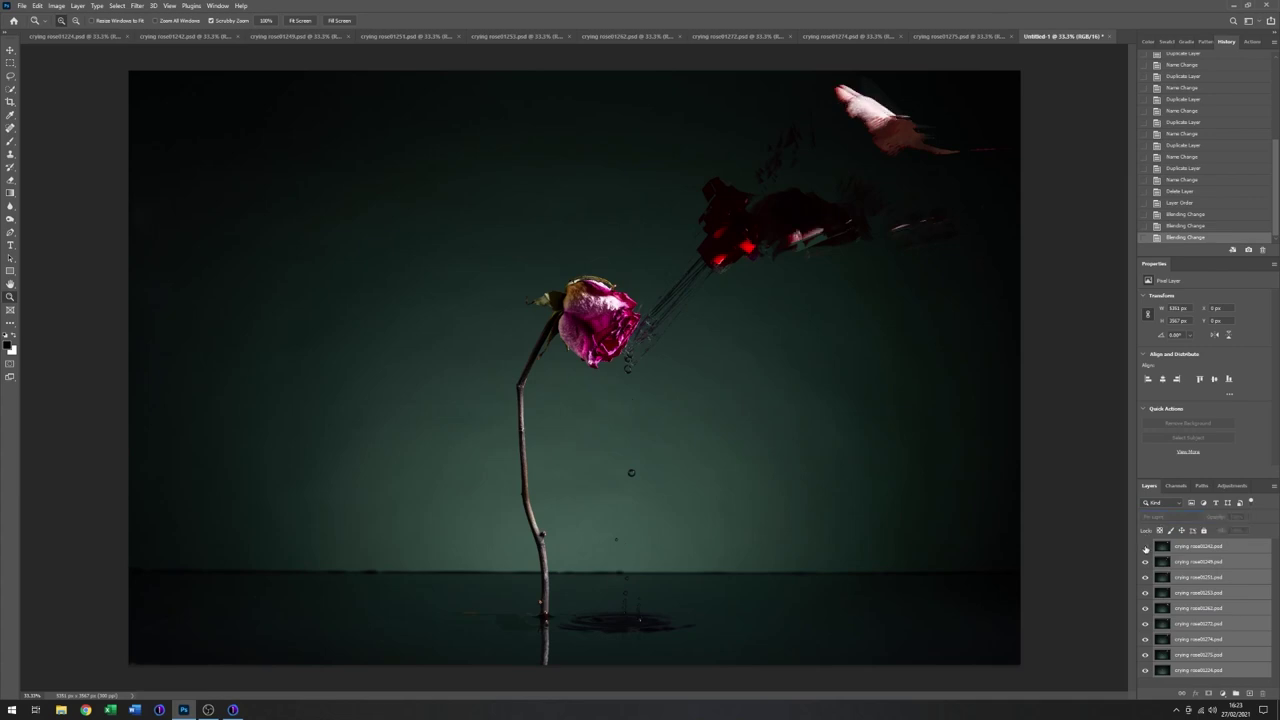
click(1145, 547)
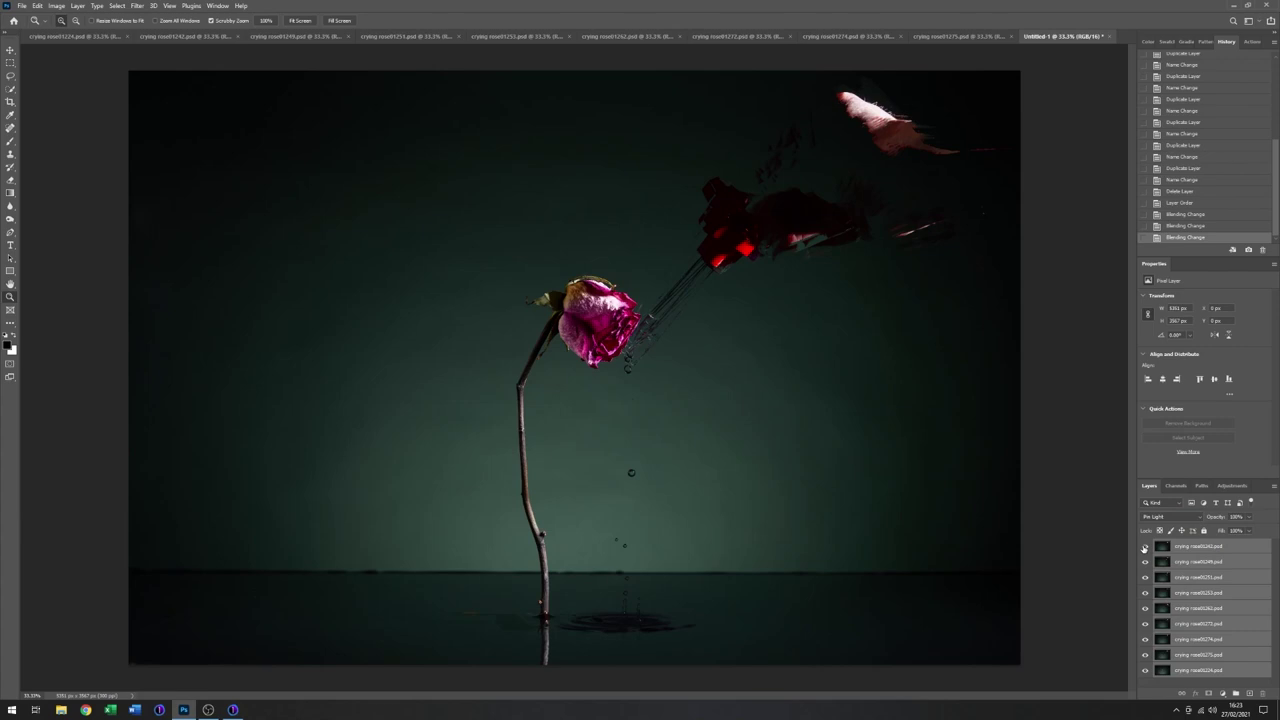
click(1146, 563)
click(1146, 563)
click(1146, 563)
click(1145, 580)
click(1145, 580)
click(1146, 578)
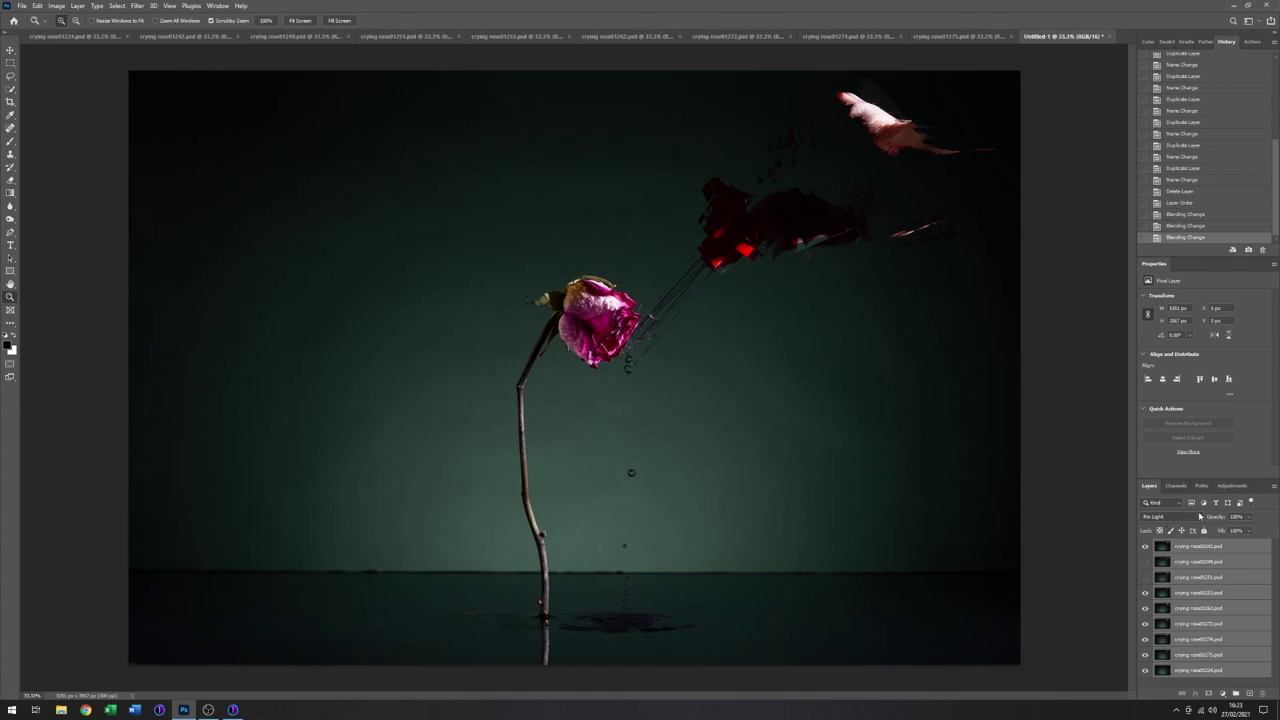
click(1146, 595)
click(1146, 595)
click(1146, 595)
click(1146, 610)
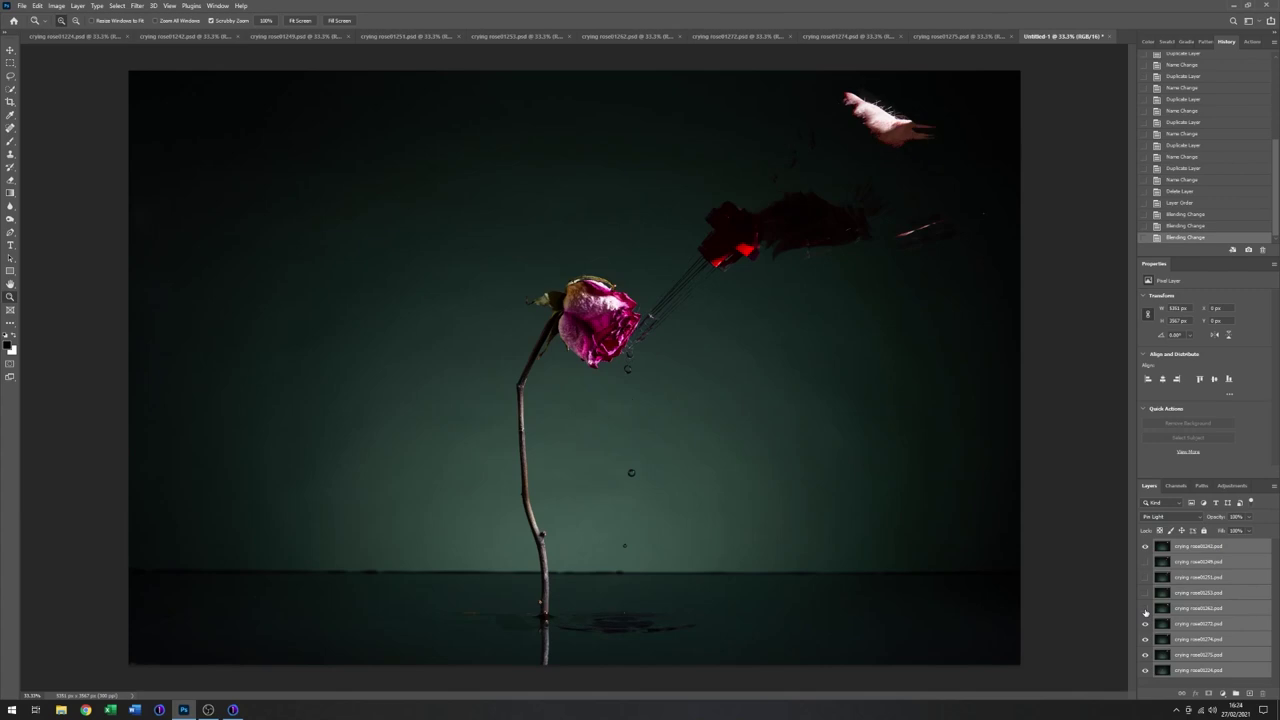
click(1146, 624)
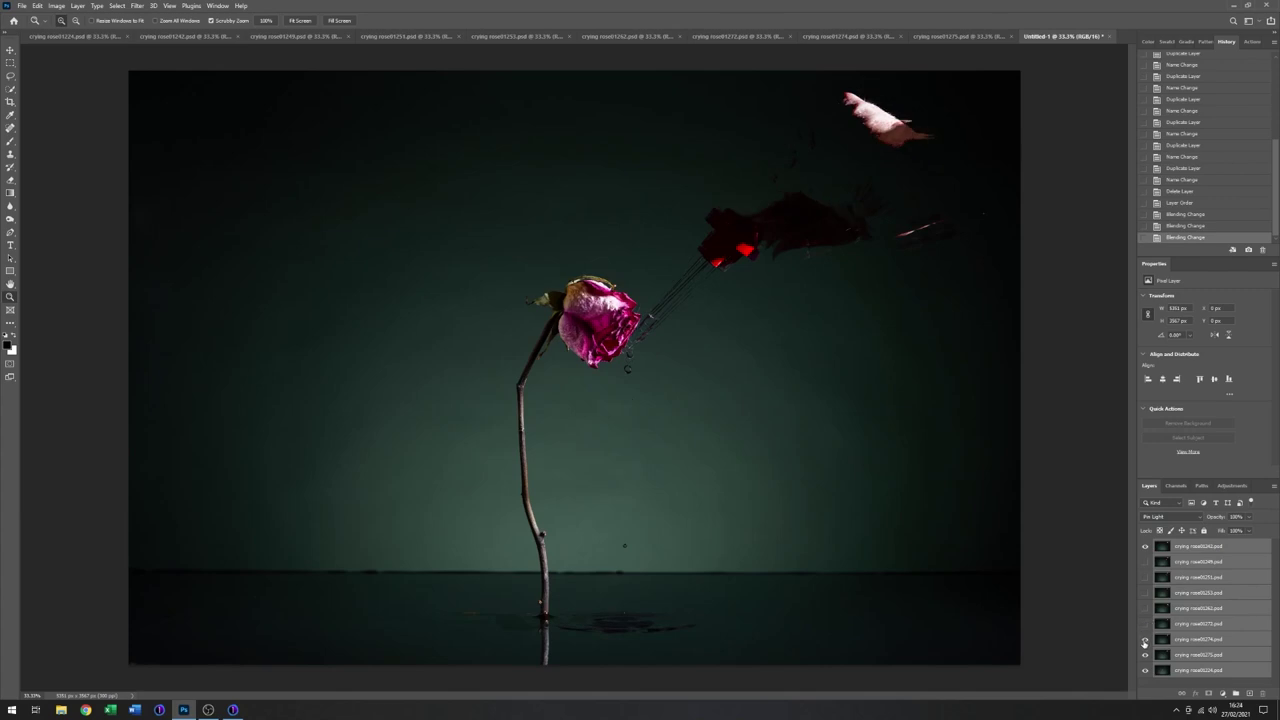
click(1145, 640)
click(1146, 655)
Delete the two unwanted dropper shots, then select the bottom crying rose01224 layer with the Brush.
alt+click(1146, 548)
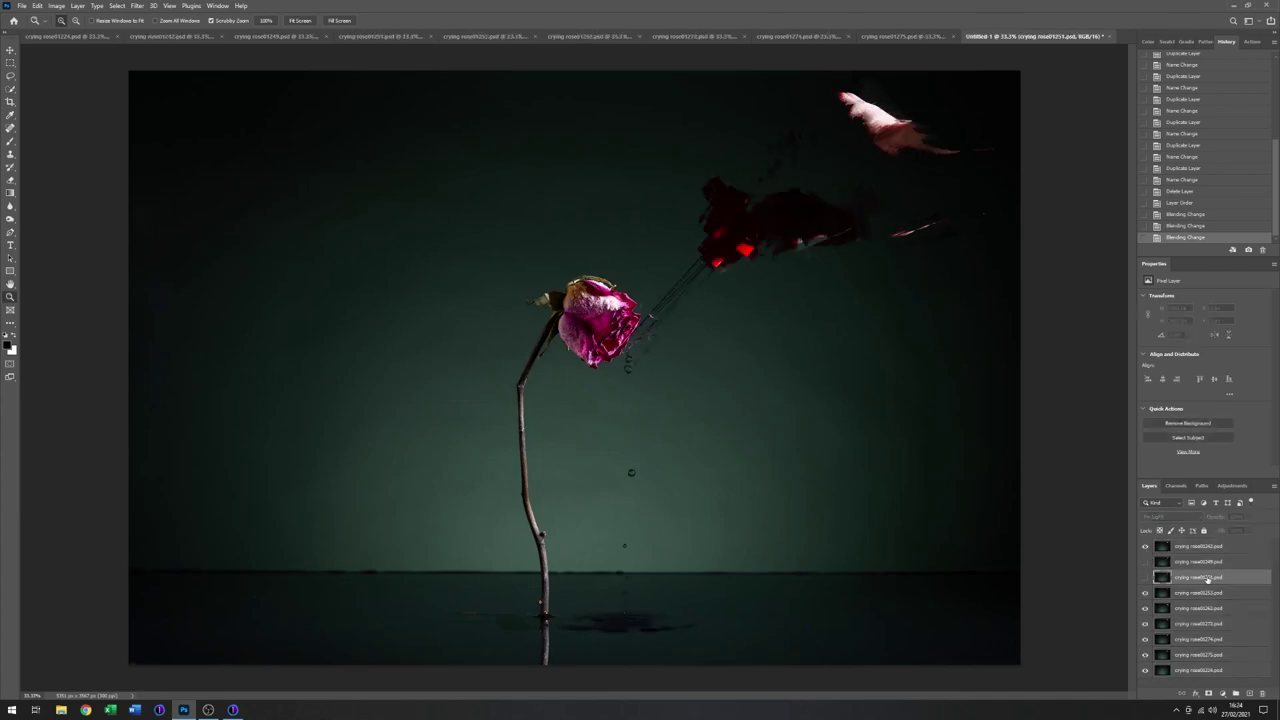
drag(1208, 580, 1264, 692)
drag(1220, 580, 1262, 693)
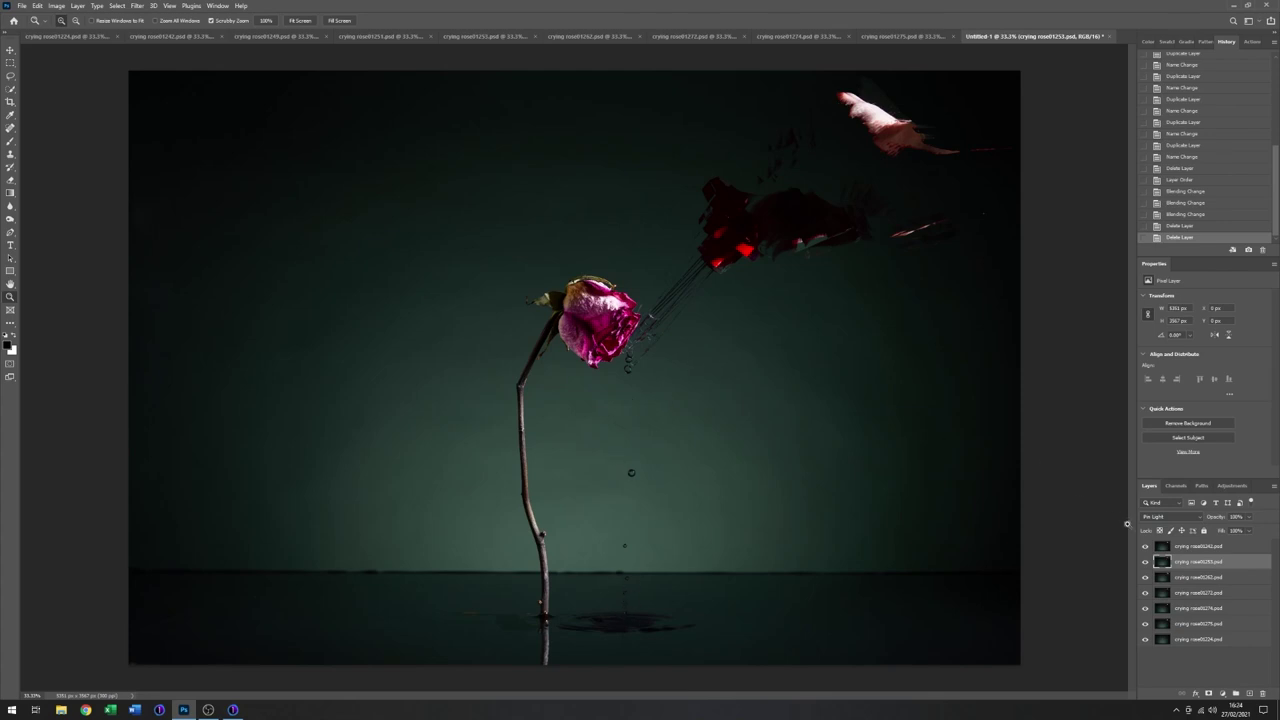
click(1244, 639)
key(b)
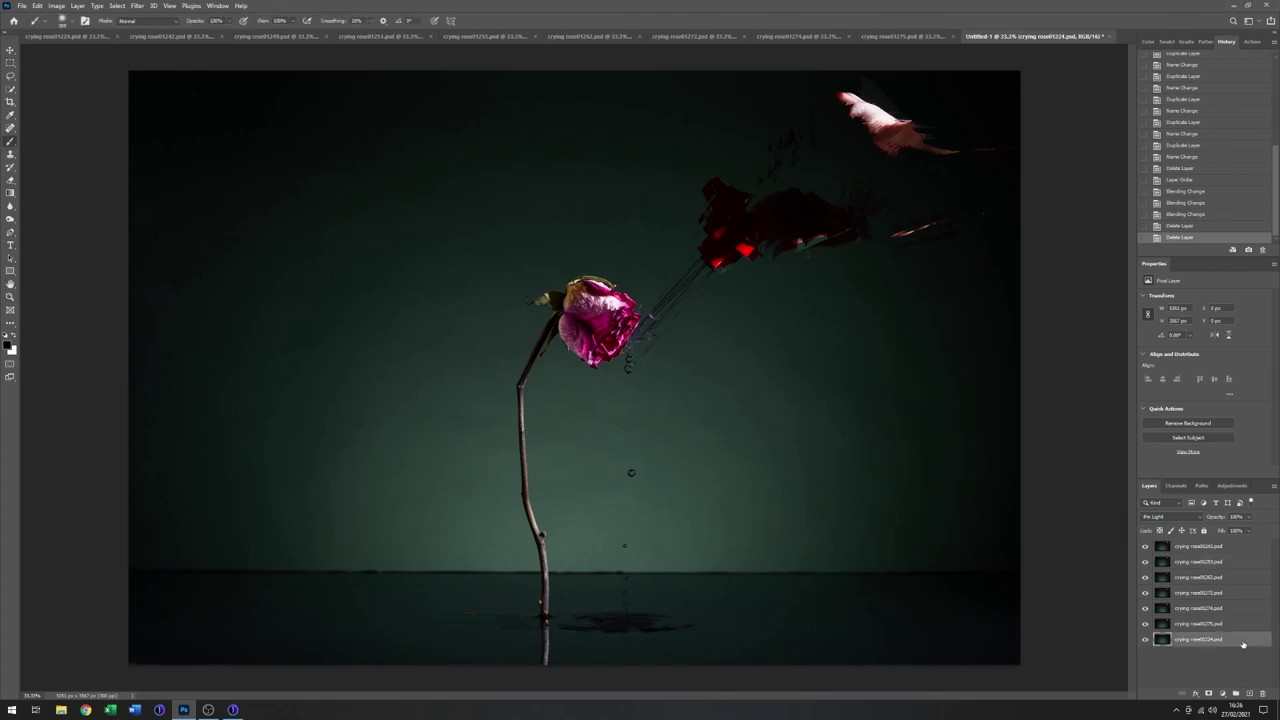
Set the bottom layer and then all seven stacked layers to Normal blend mode.
click(1199, 520)
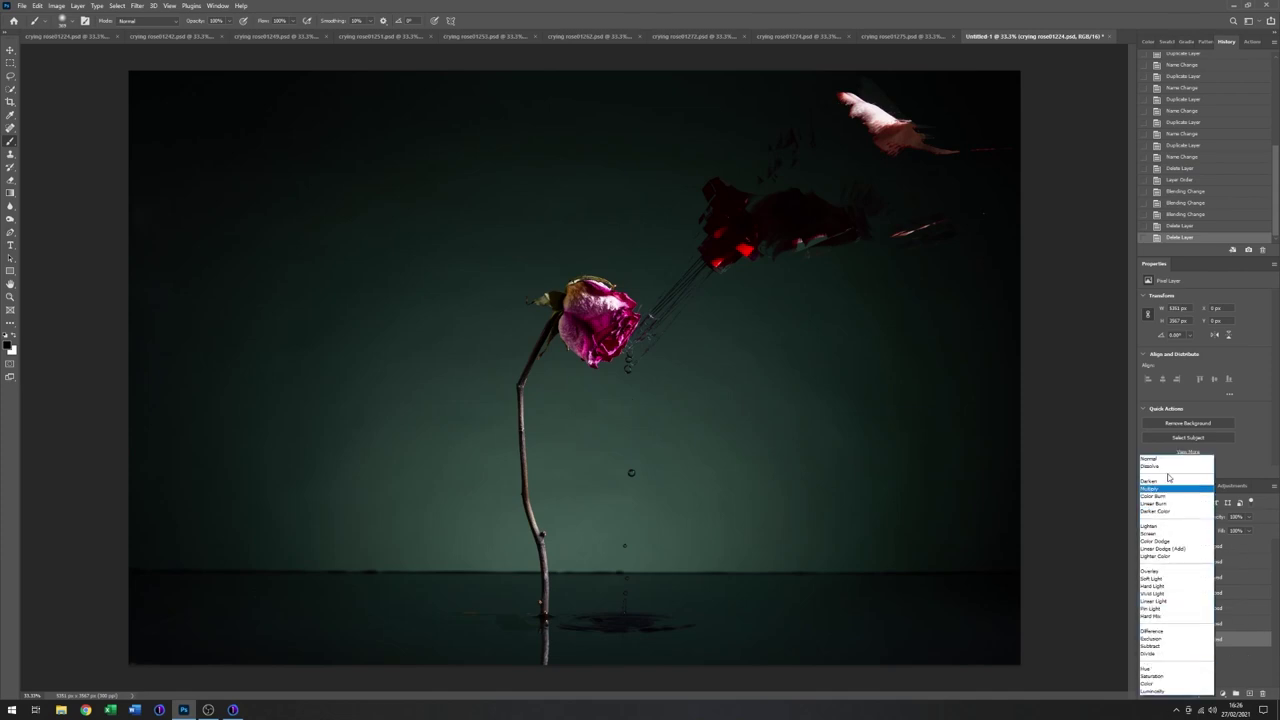
click(1159, 459)
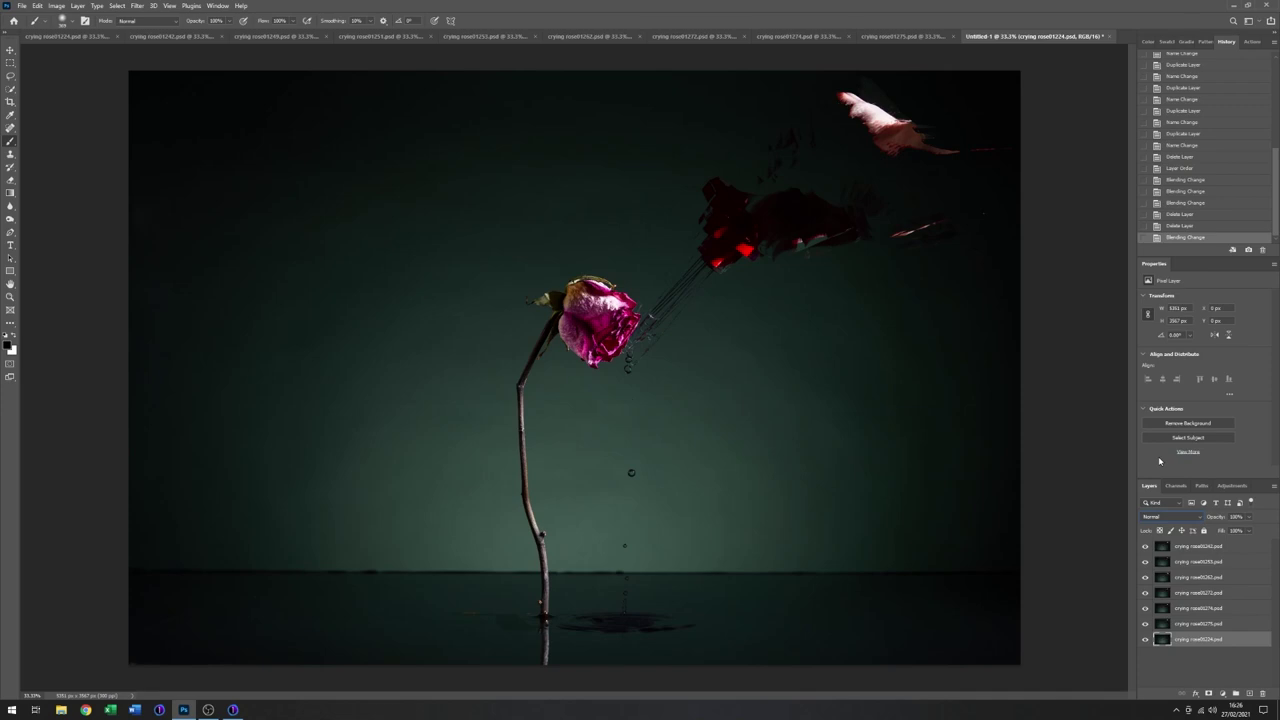
shift+click(1245, 548)
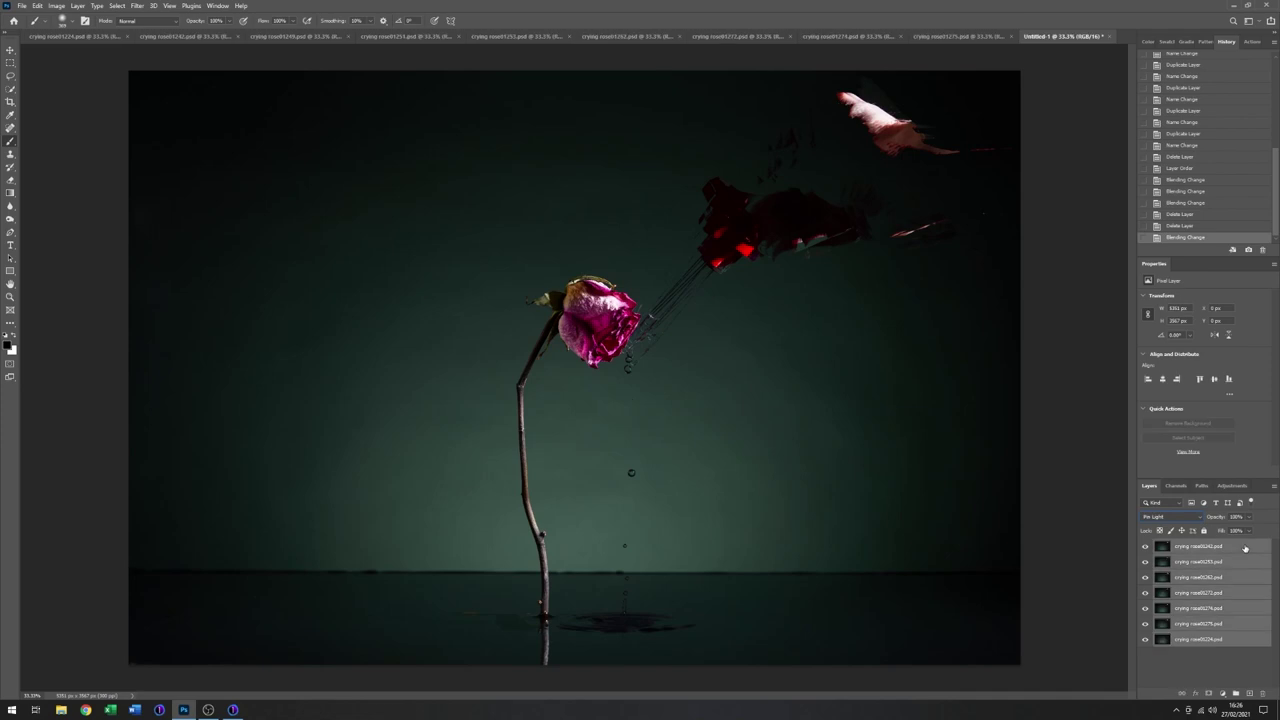
click(1201, 519)
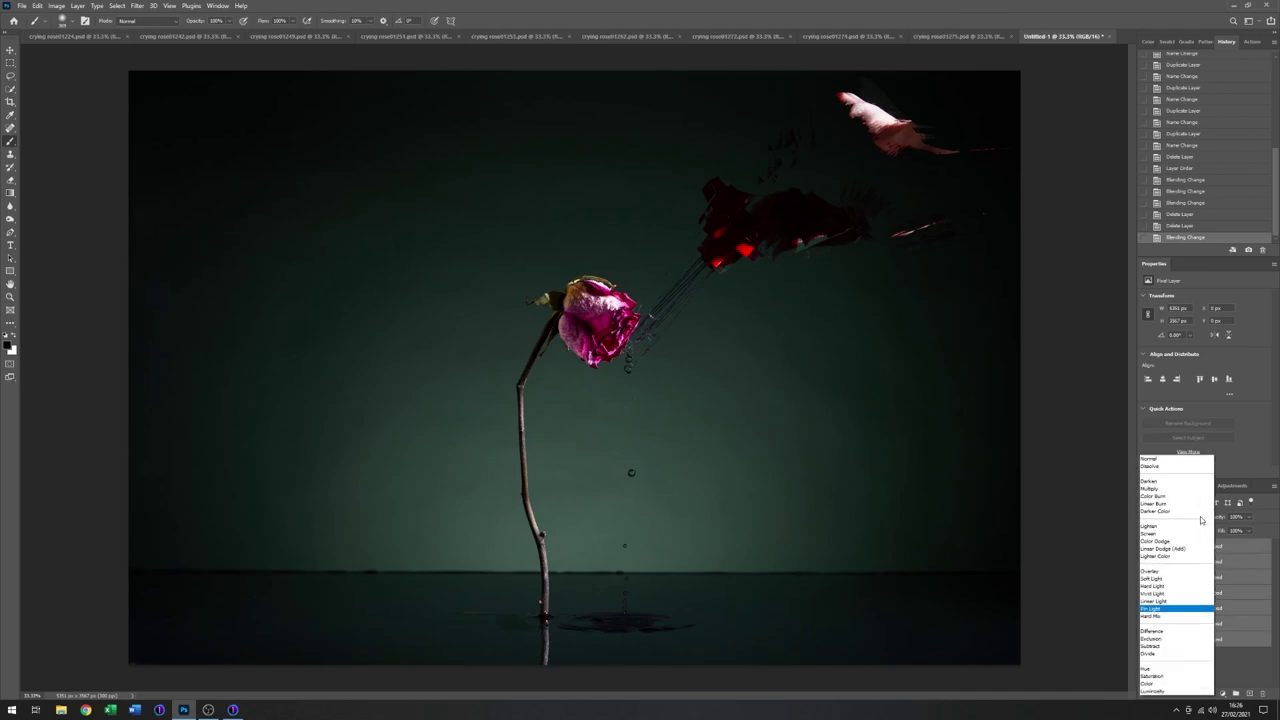
click(1150, 459)
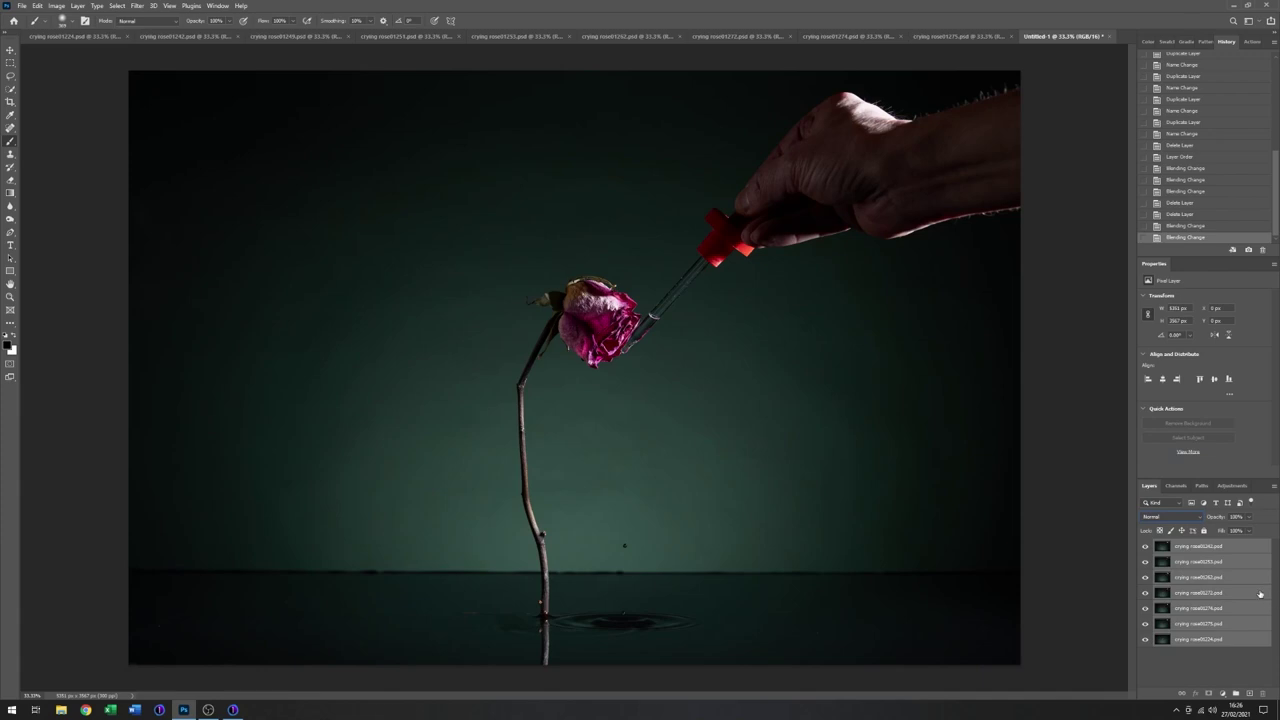
Select the crying rose01275.psd layer alone.
click(1232, 564)
click(1213, 546)
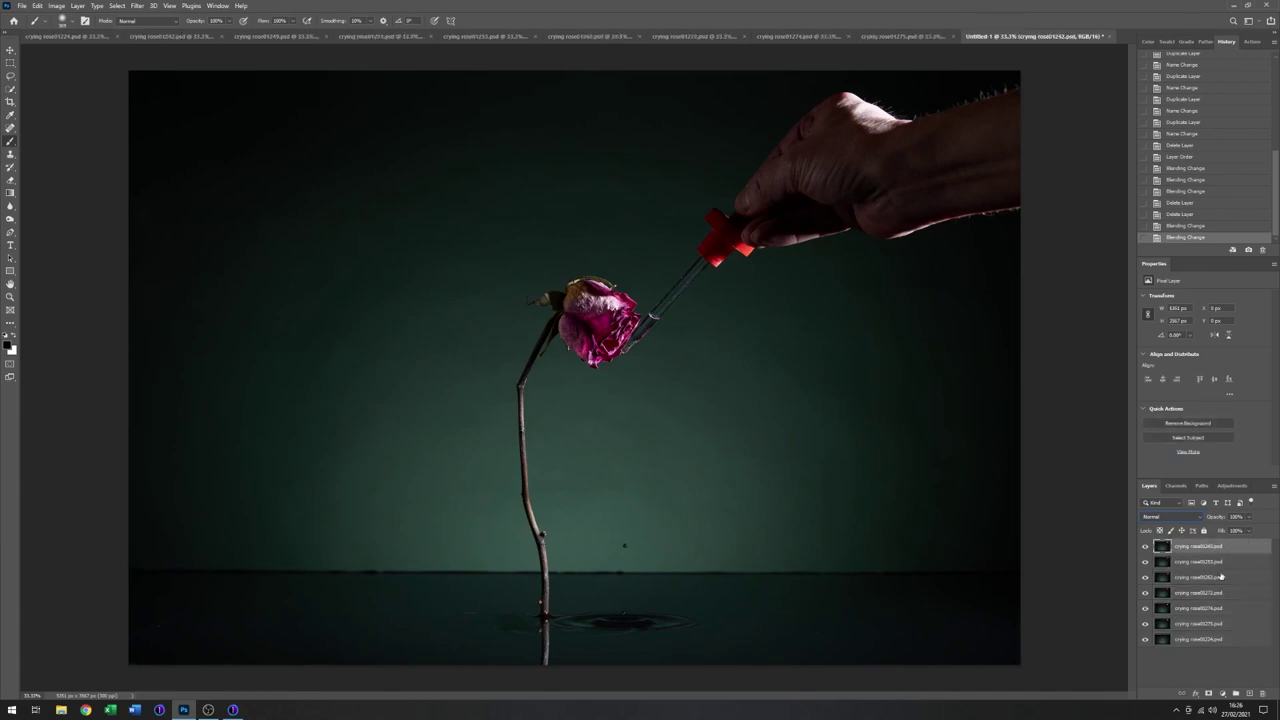
click(1218, 563)
click(1226, 580)
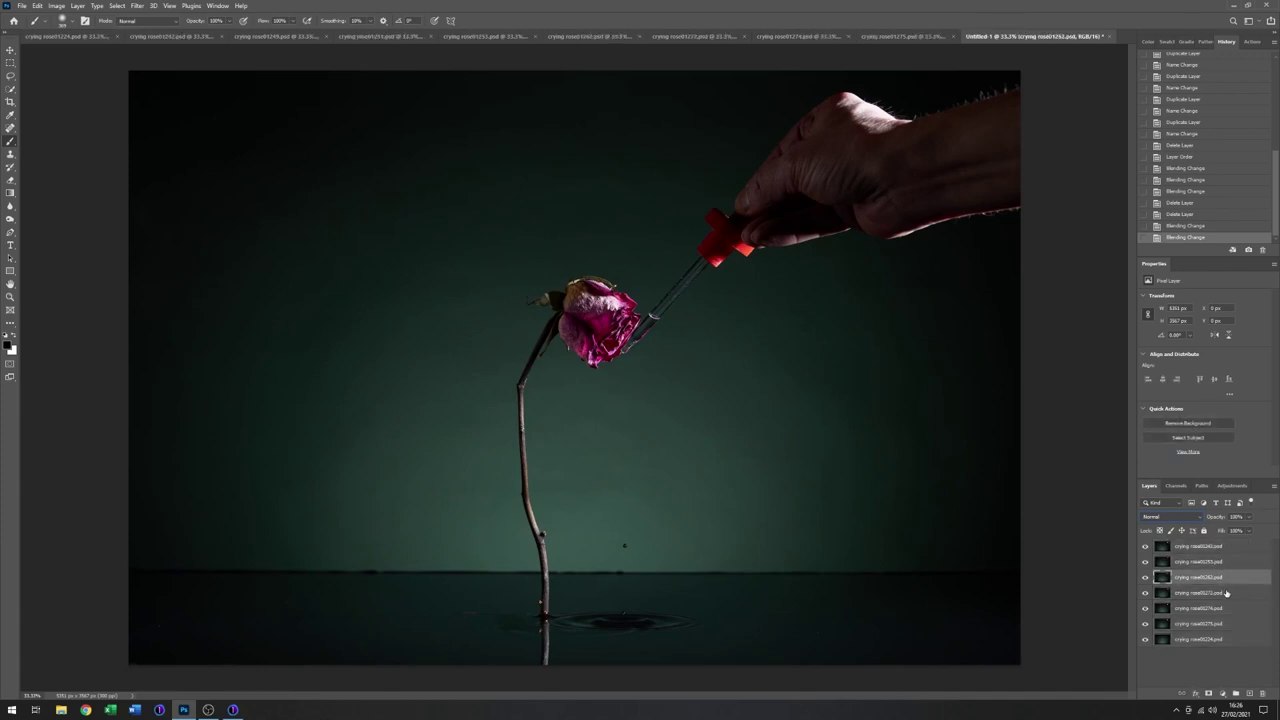
click(1227, 593)
click(1232, 608)
click(1234, 623)
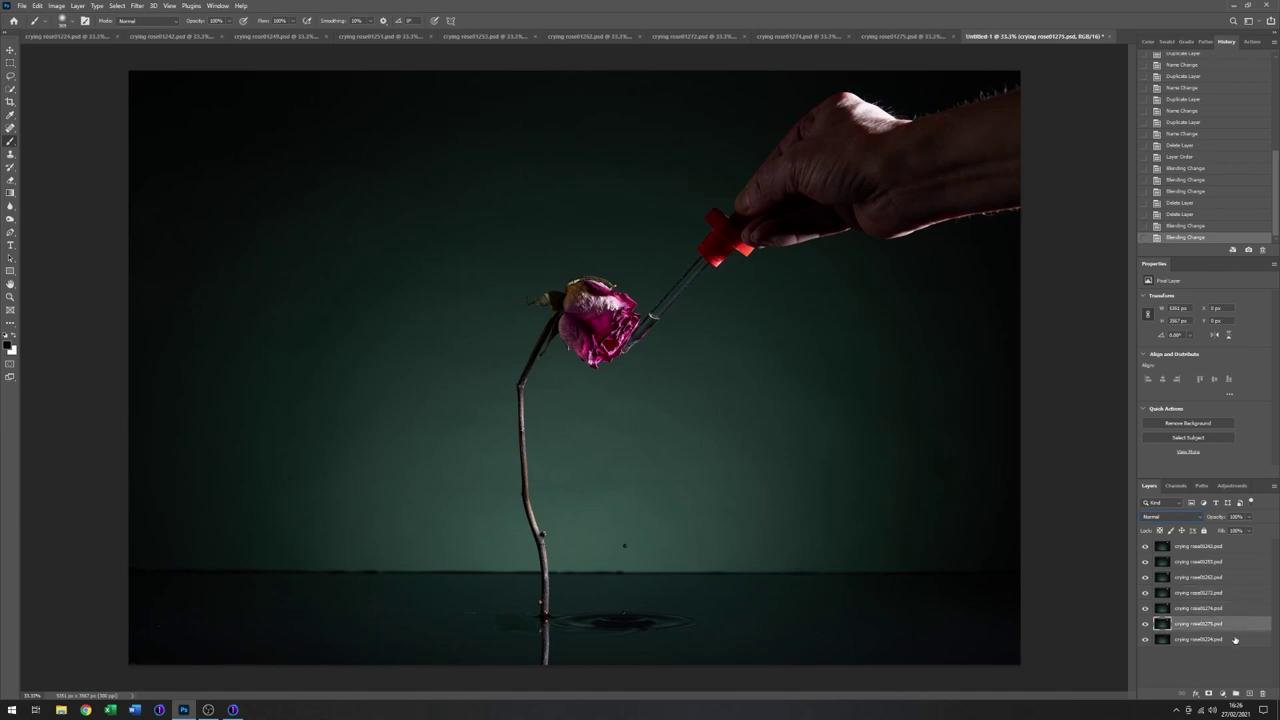
Hide the frames above crying rose01275, down to crying rose01274, then give crying rose01275 a black hide-all mask.
click(1146, 562)
click(1146, 577)
click(1146, 594)
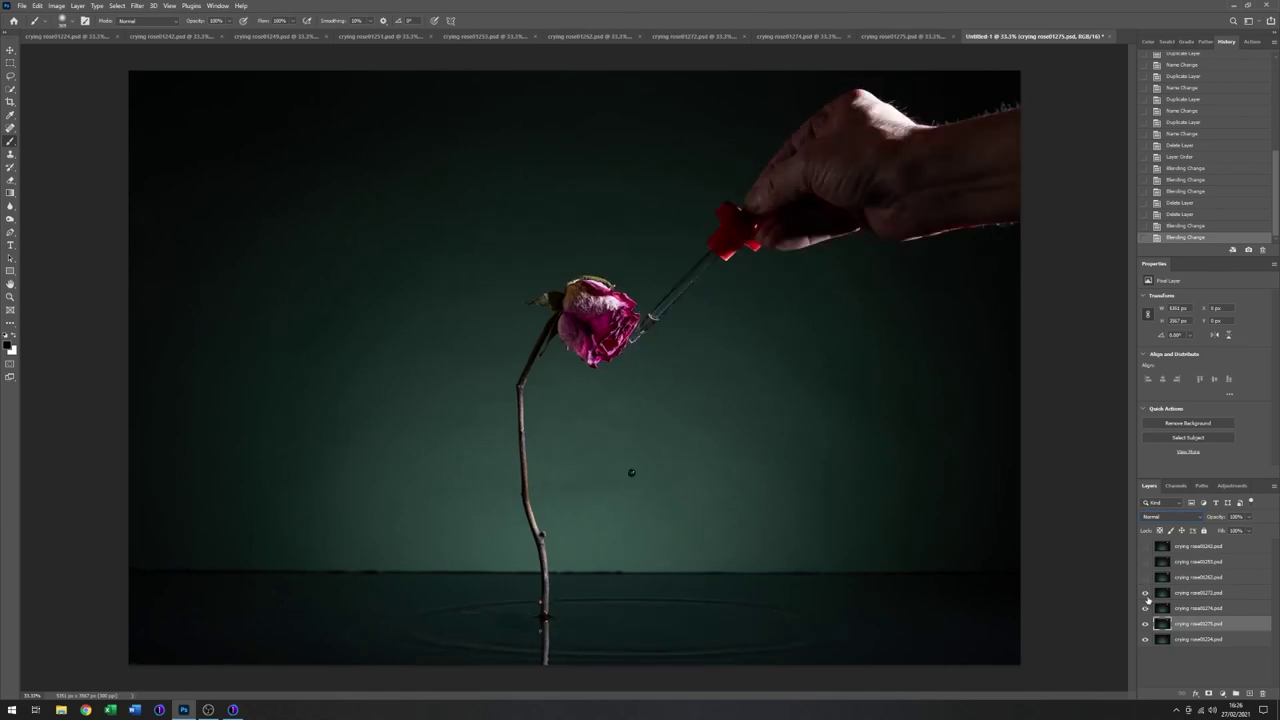
click(1146, 594)
click(1146, 609)
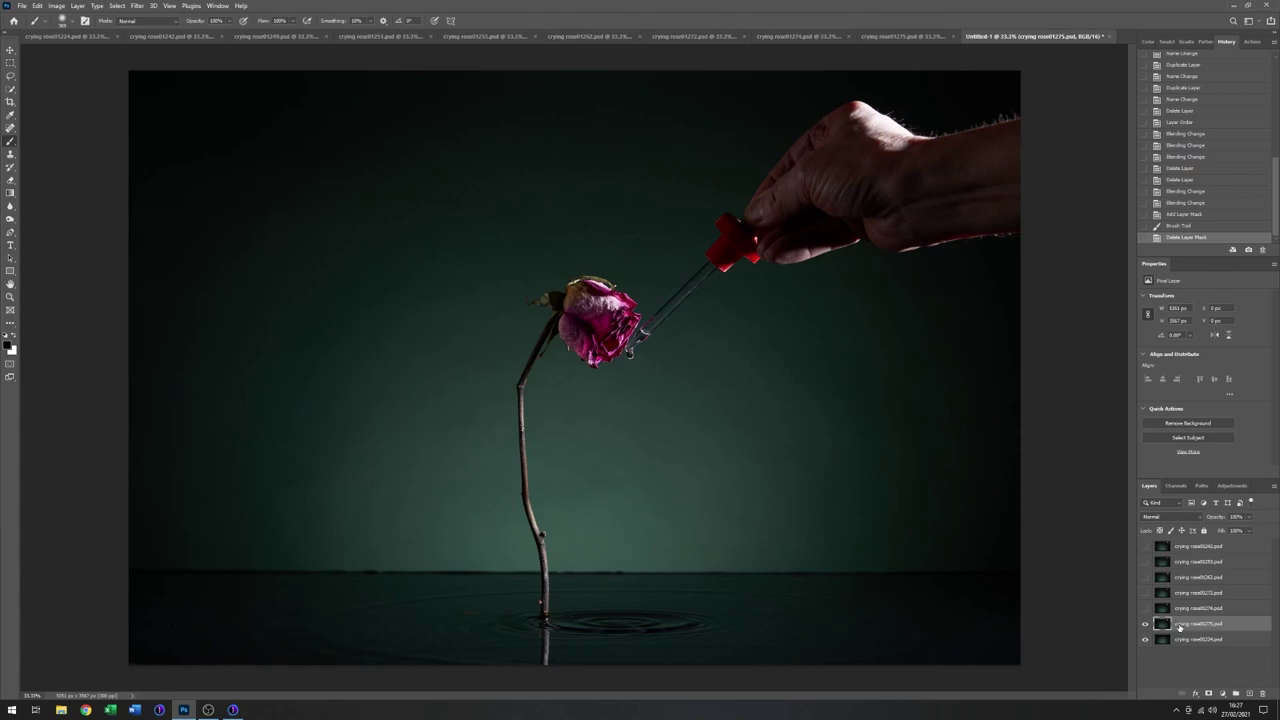
alt+click(1208, 694)
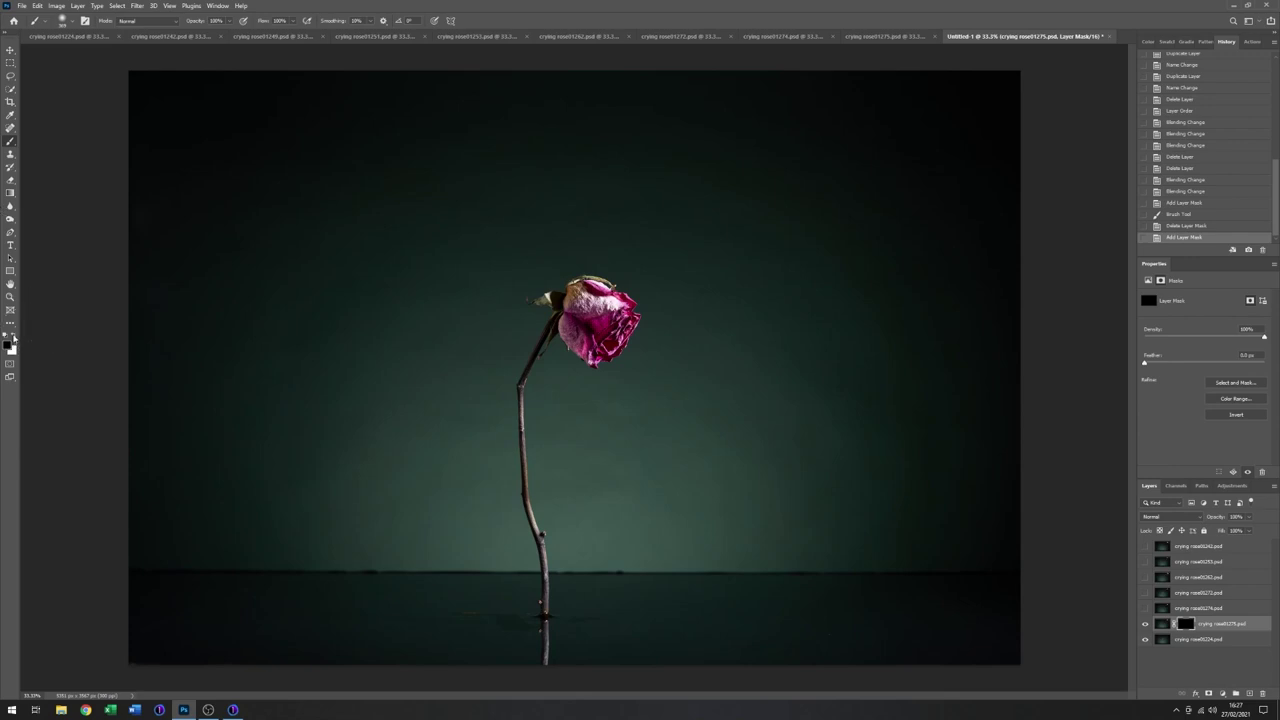
With white as foreground, paint crying rose01275's mask beside the bloom and around the stem-base ripples.
click(13, 338)
mouse_move(648, 335)
mouse_down()
mouse_move(622, 348)
mouse_move(634, 355)
mouse_up()
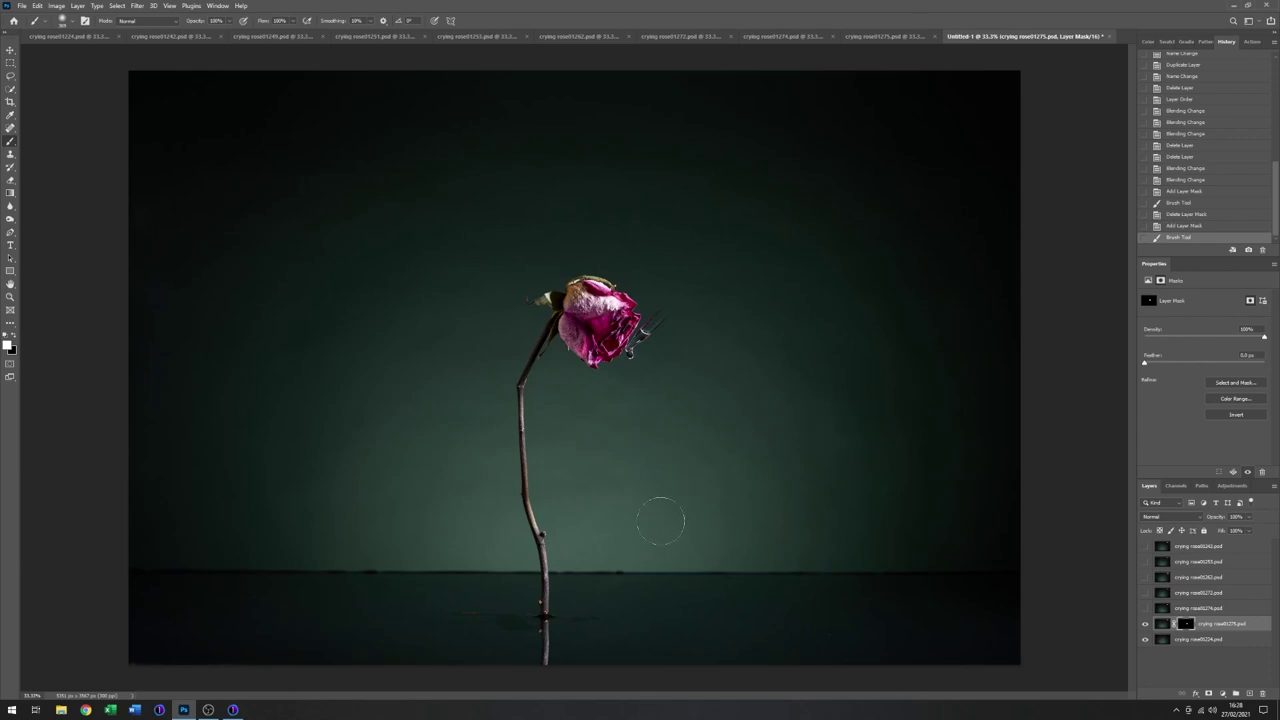
mouse_move(602, 608)
mouse_down()
mouse_move(692, 601)
mouse_move(581, 614)
mouse_move(706, 630)
mouse_move(553, 619)
mouse_move(718, 624)
mouse_move(532, 616)
mouse_move(737, 619)
mouse_move(604, 604)
mouse_move(537, 614)
mouse_move(747, 622)
mouse_move(685, 607)
mouse_move(548, 615)
mouse_up()
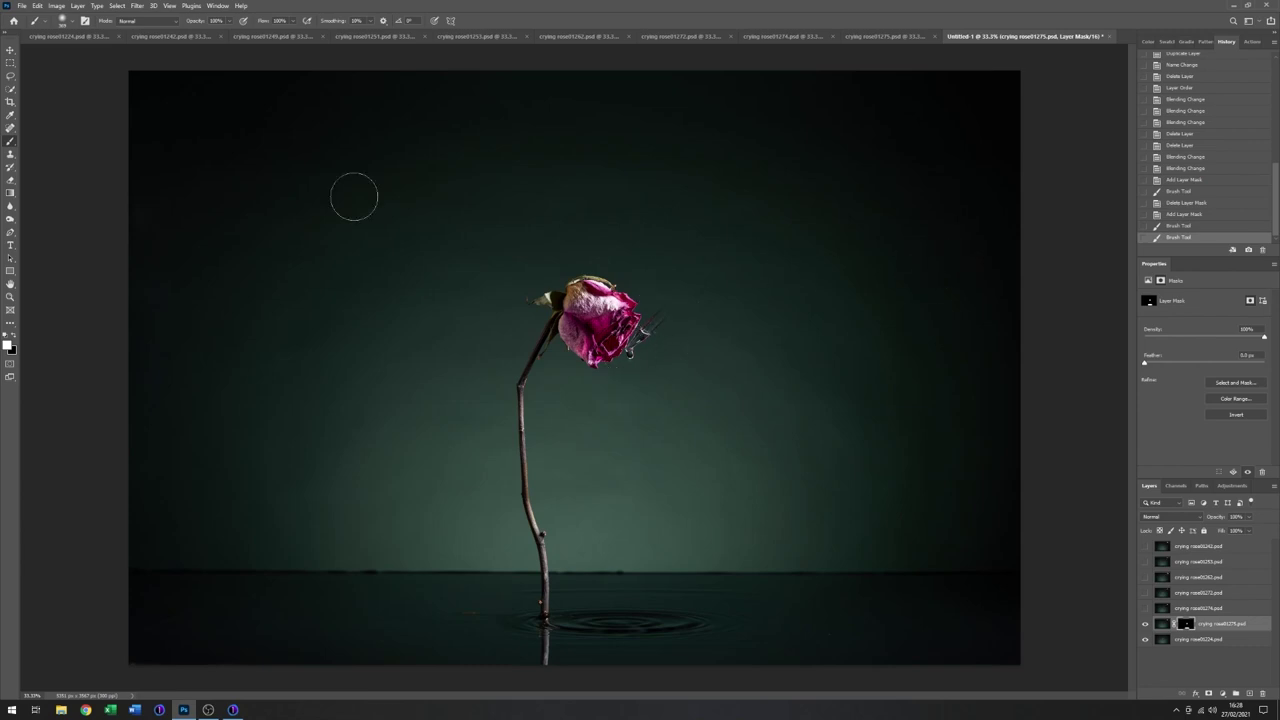
Zoom in on the pipette tip and paint out the upper tube in black with a 53 px brush.
click(10, 297)
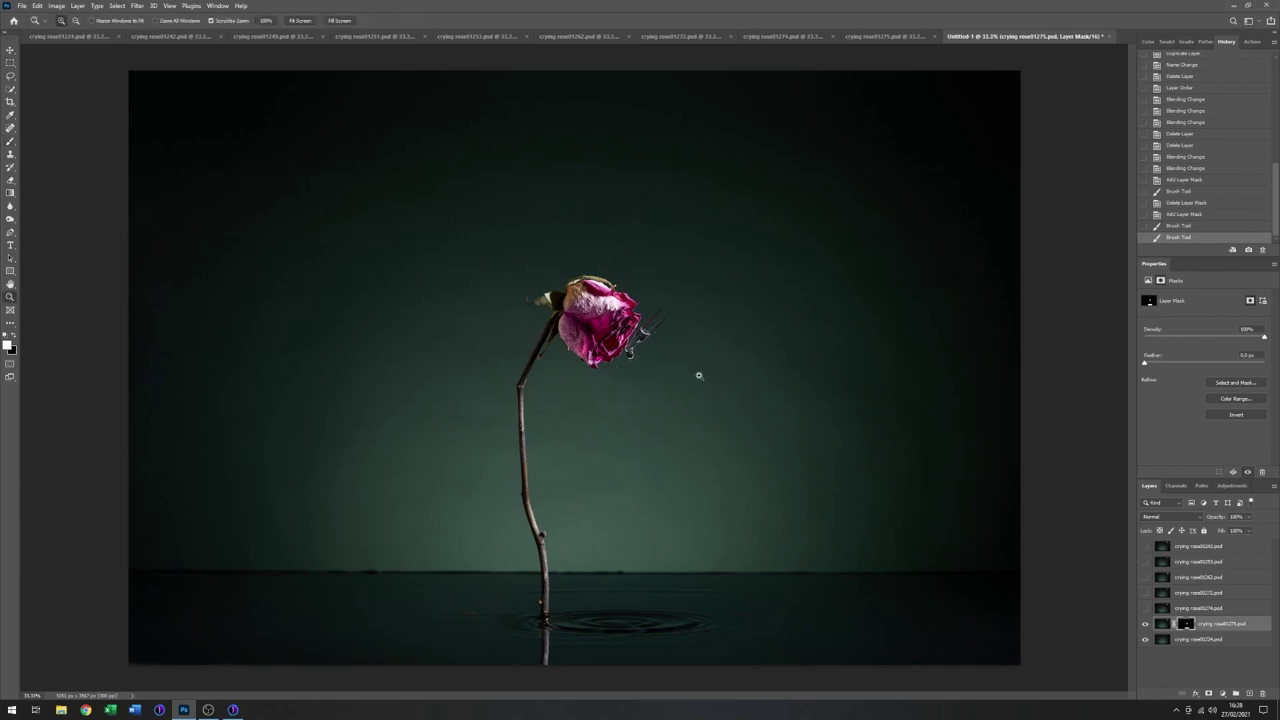
drag(634, 347, 680, 347)
click(14, 337)
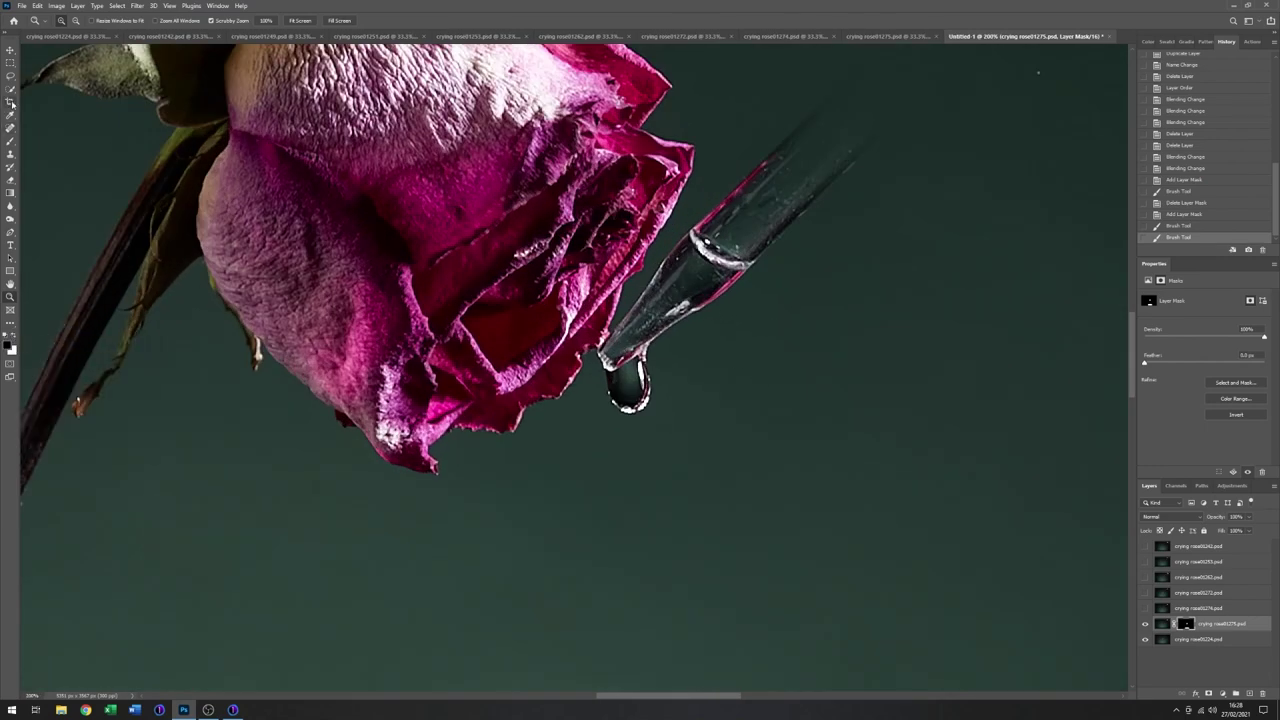
click(11, 142)
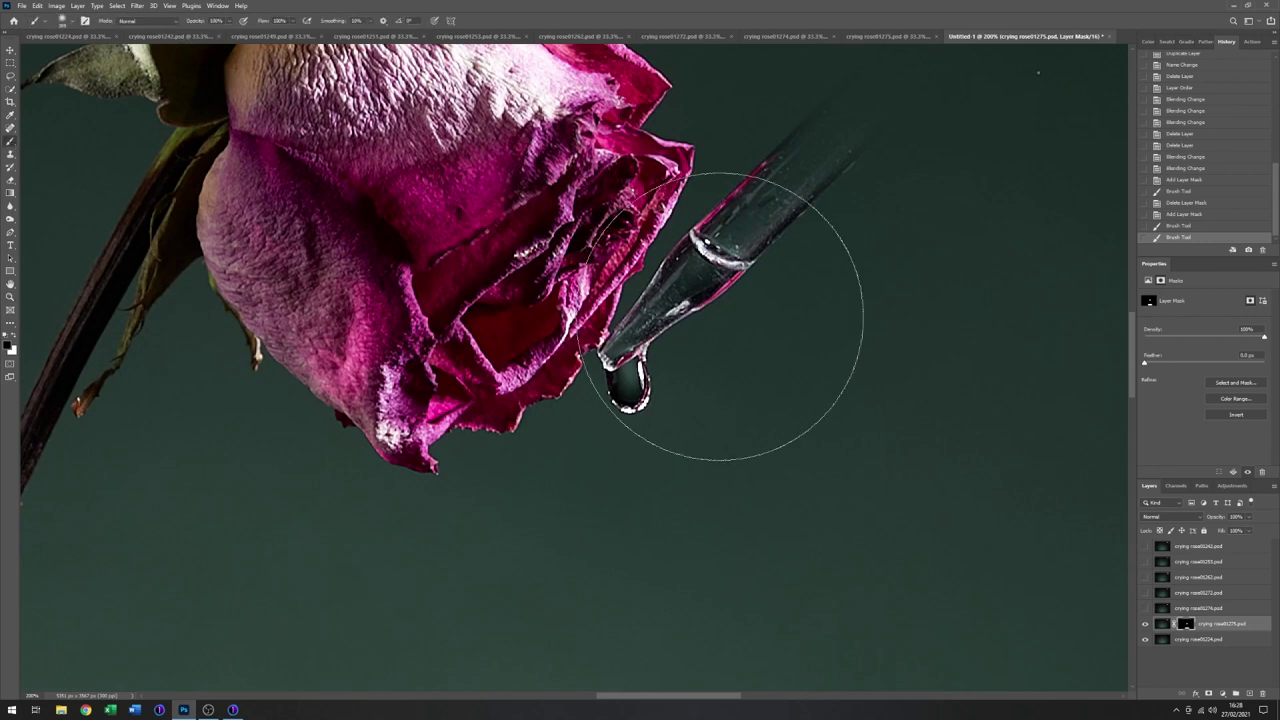
right_click(721, 332)
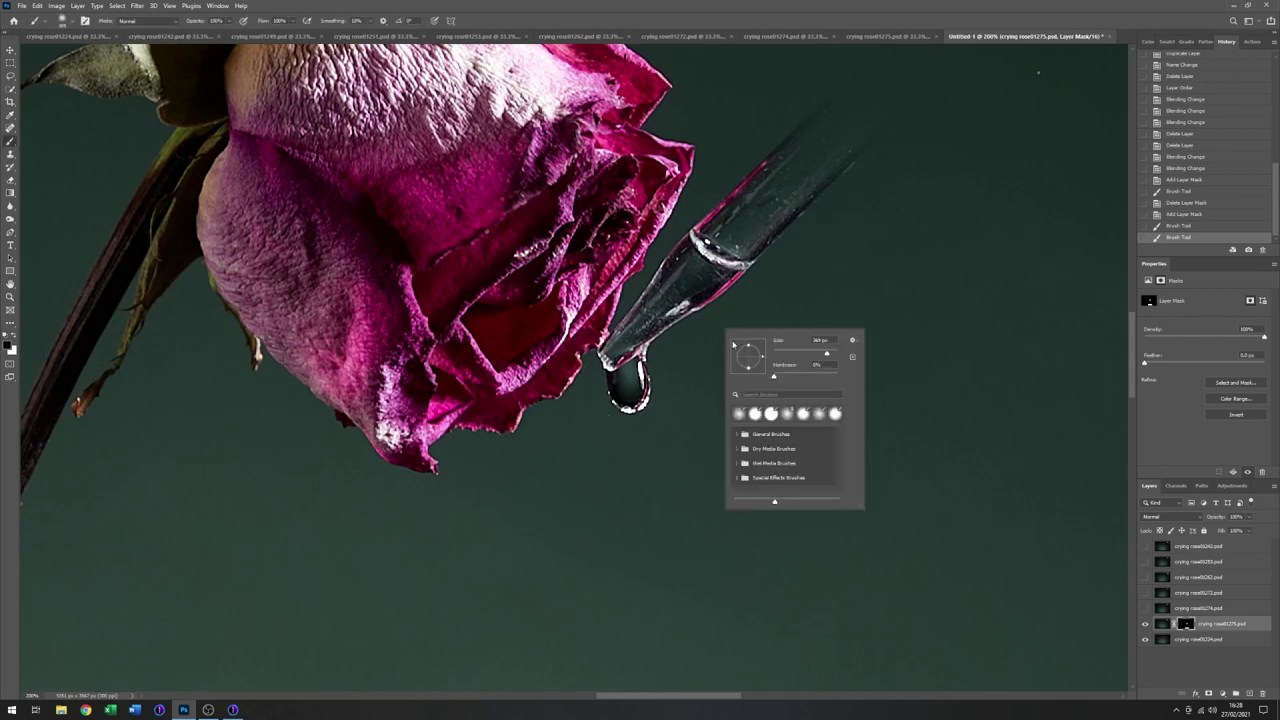
mouse_move(827, 355)
mouse_down()
mouse_move(791, 349)
mouse_move(795, 381)
mouse_up()
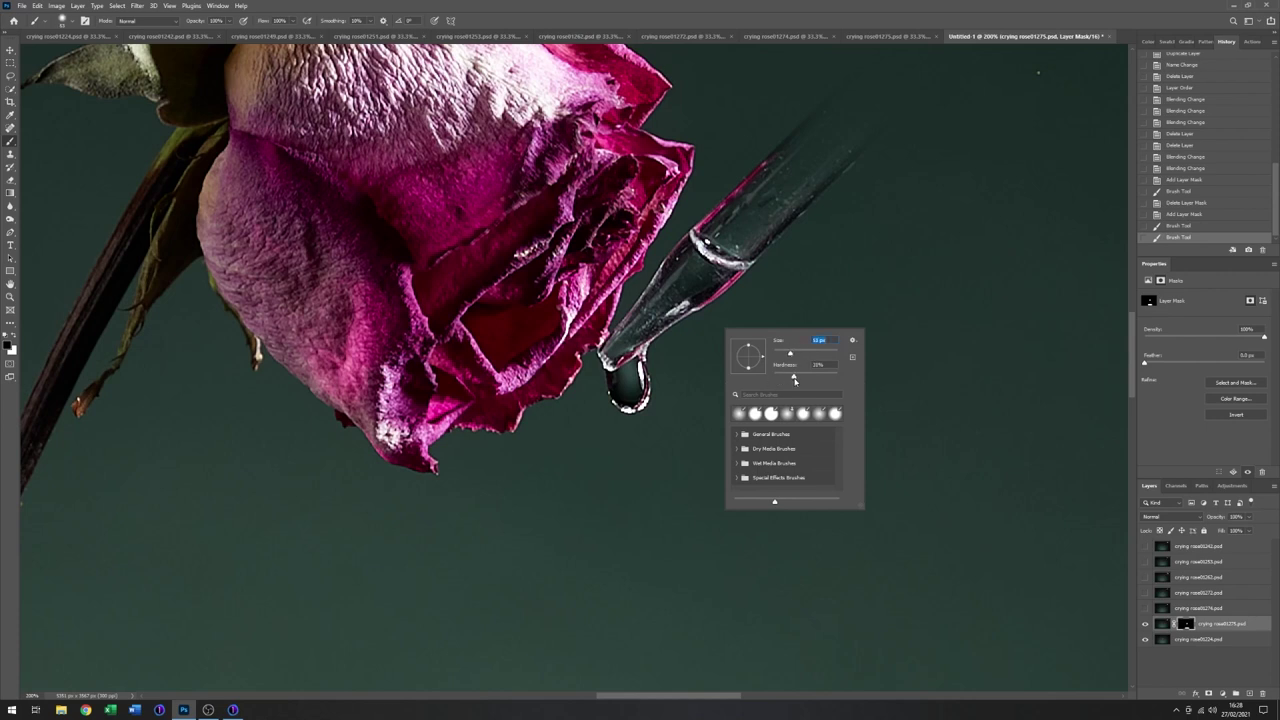
click(849, 151)
mouse_move(849, 151)
mouse_down()
mouse_move(812, 216)
mouse_move(841, 170)
mouse_move(768, 233)
mouse_move(783, 156)
mouse_move(708, 251)
mouse_move(719, 222)
mouse_move(677, 256)
mouse_move(723, 268)
mouse_move(781, 259)
mouse_move(718, 296)
mouse_move(683, 293)
mouse_move(683, 276)
mouse_move(659, 305)
mouse_move(668, 287)
mouse_move(670, 309)
mouse_move(693, 294)
mouse_move(641, 313)
mouse_move(701, 241)
mouse_move(673, 280)
mouse_move(663, 318)
mouse_up()
With a harder brush edge, paint out the bright neck above the drop and touch up around it.
right_click(663, 318)
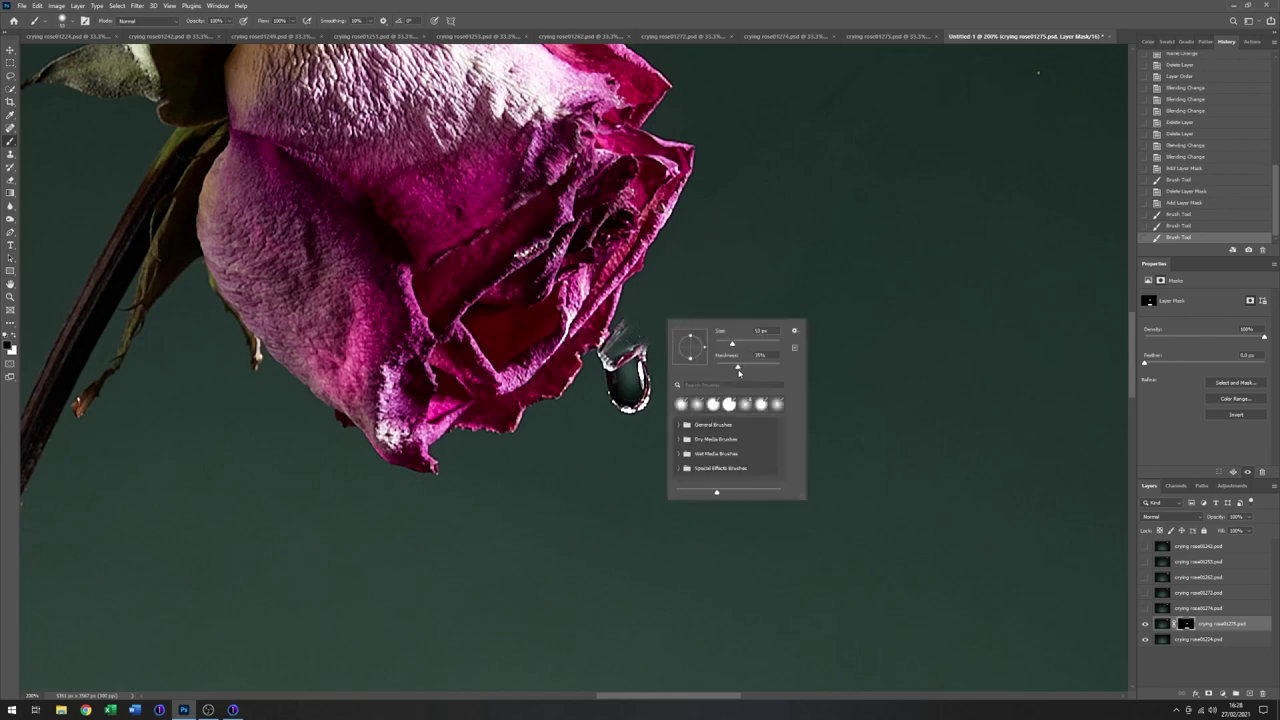
drag(738, 368, 766, 368)
click(658, 322)
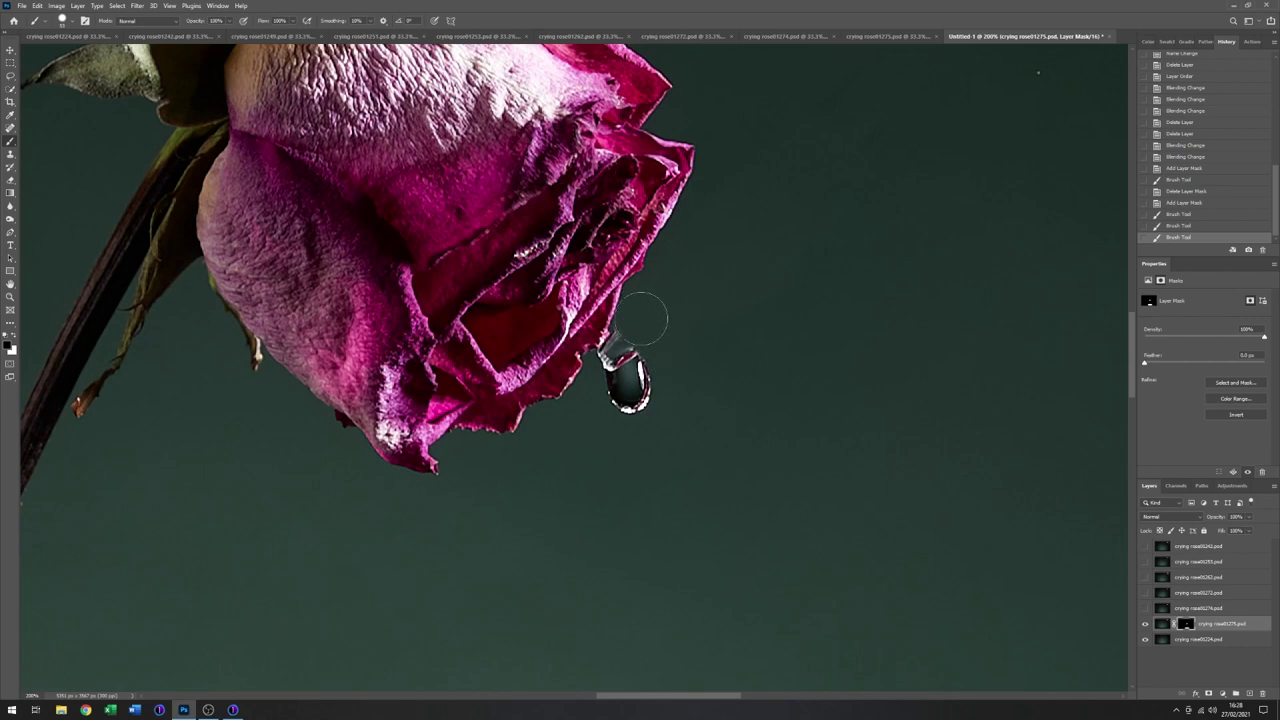
drag(636, 322, 576, 348)
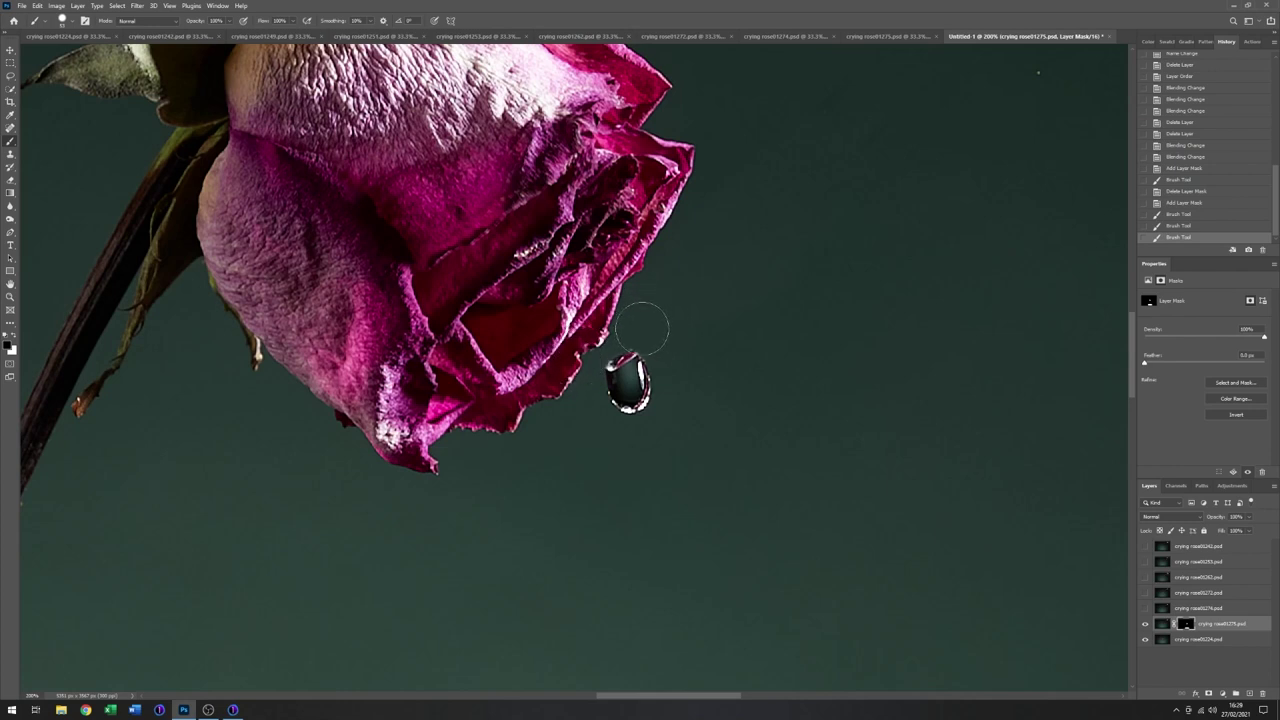
click(650, 325)
click(680, 318)
click(685, 315)
click(665, 310)
click(663, 307)
click(670, 304)
click(700, 295)
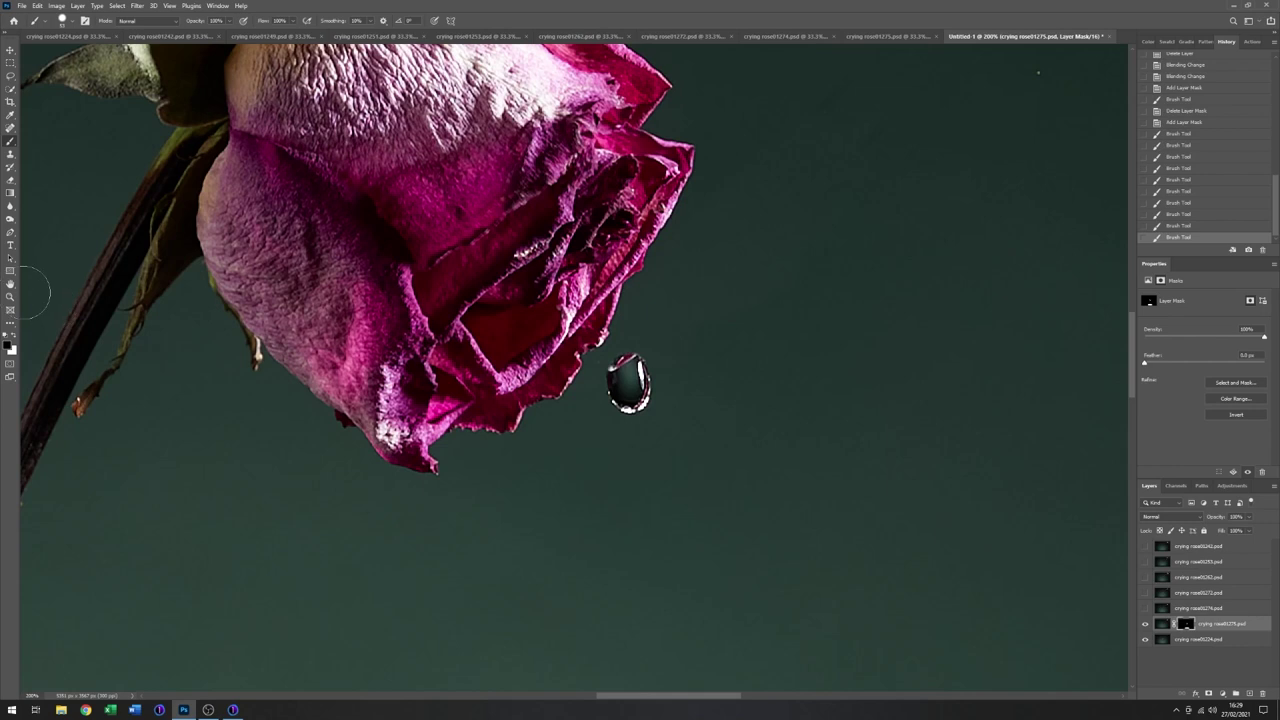
click(10, 297)
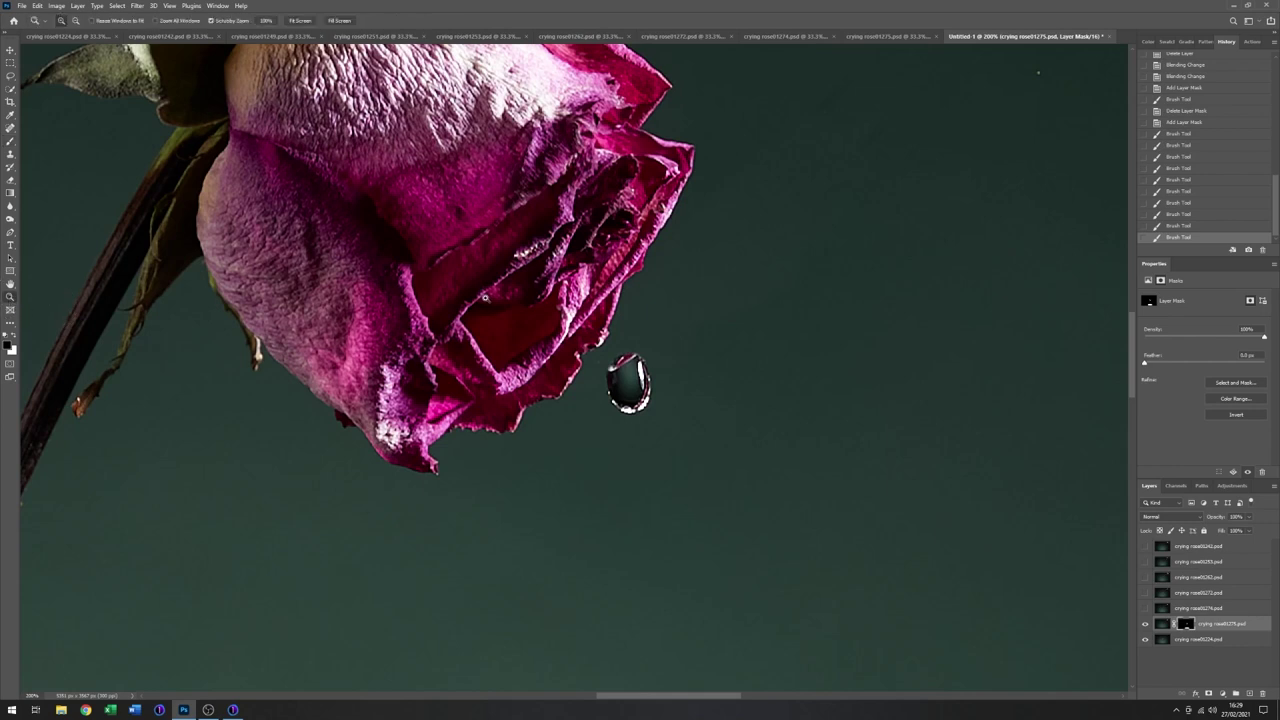
Zoom out to the whole image, toggle crying rose01274 off after comparing, and show crying rose01272.
alt+click(515, 340)
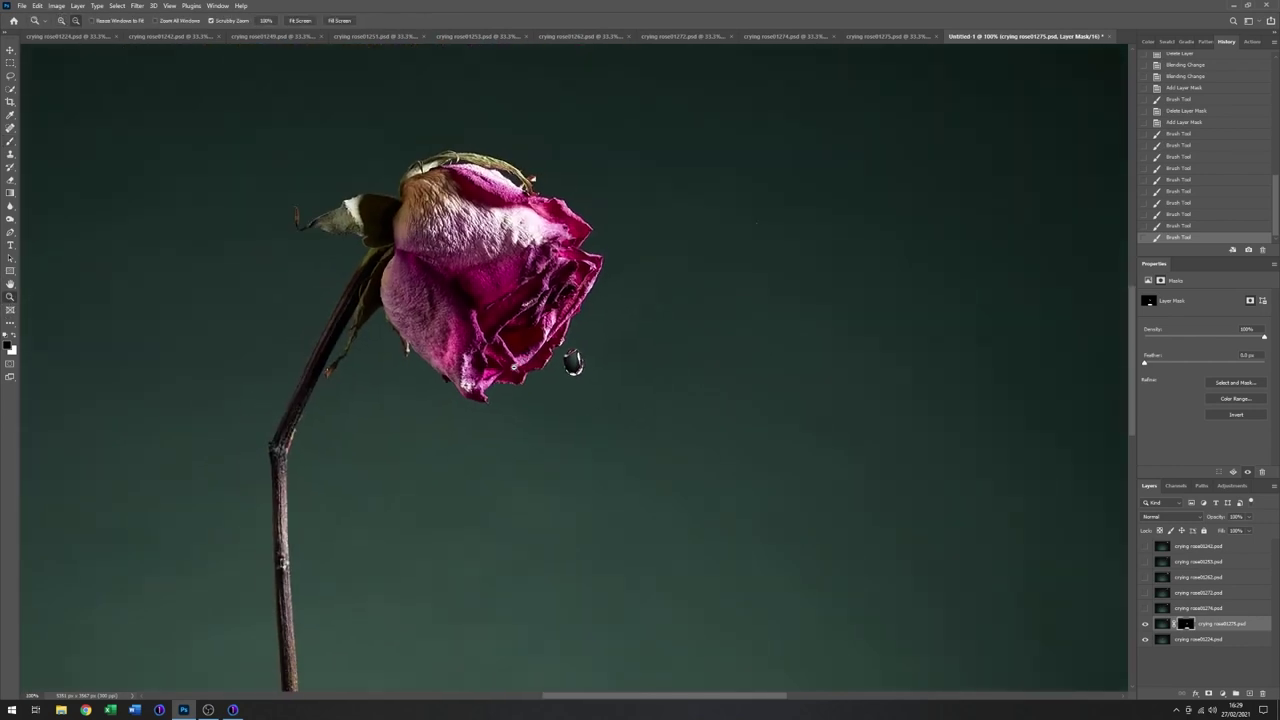
alt+click(476, 398)
alt+click(476, 398)
alt+click(476, 398)
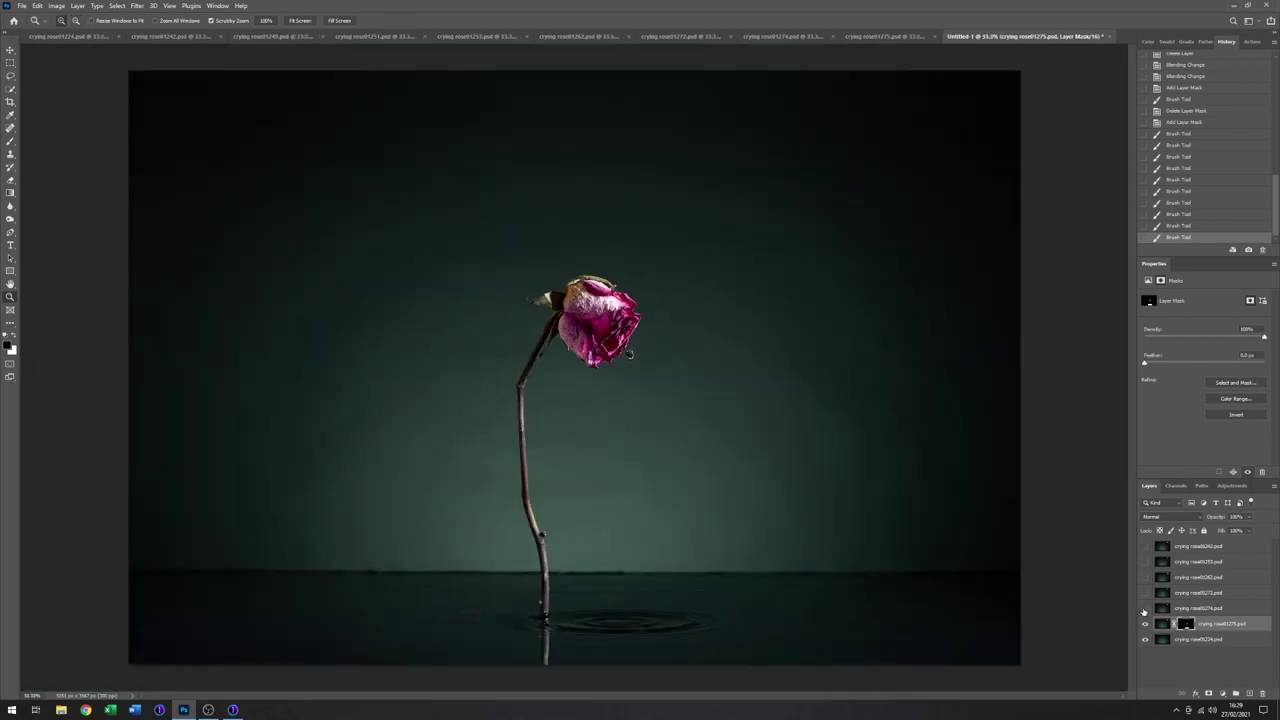
click(1145, 608)
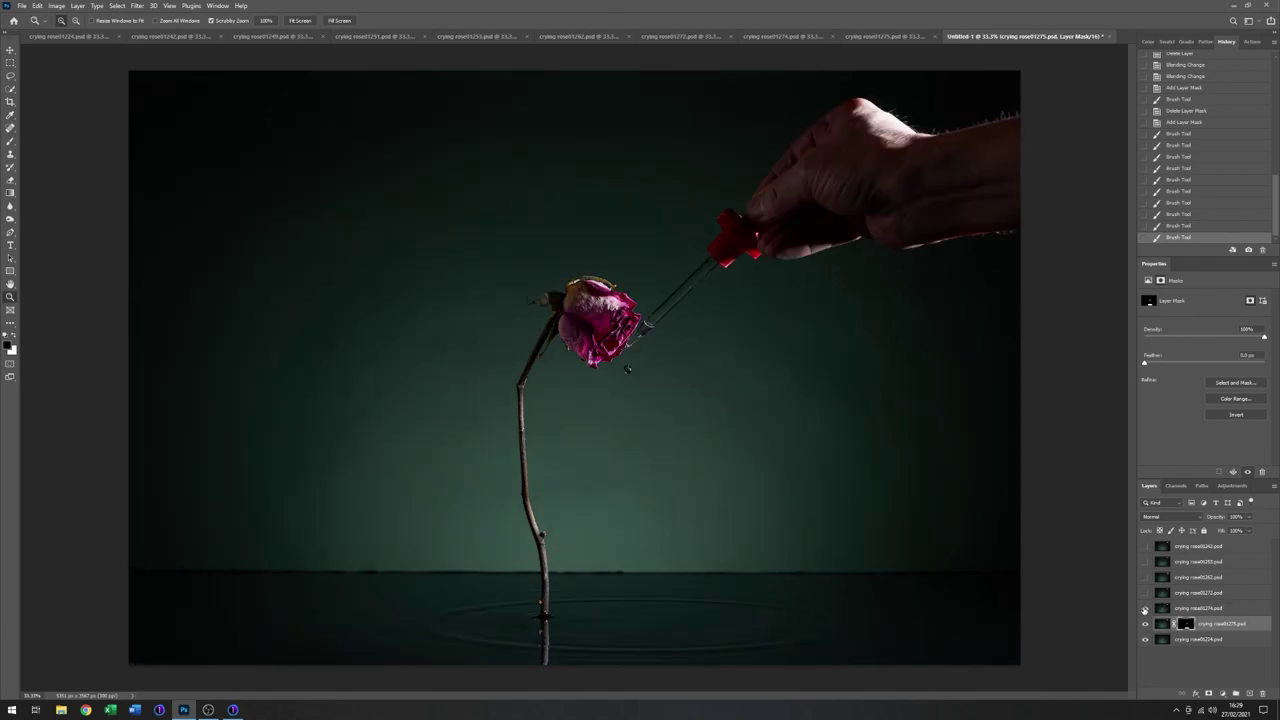
click(1145, 609)
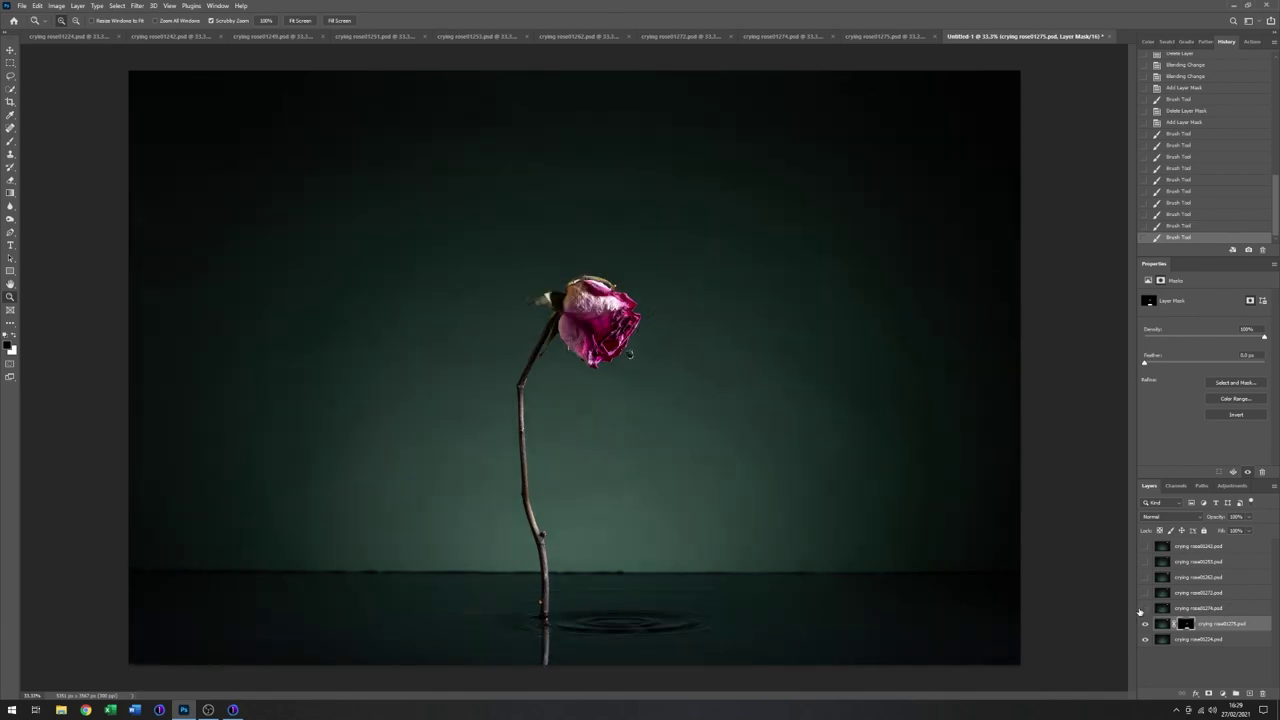
click(1145, 608)
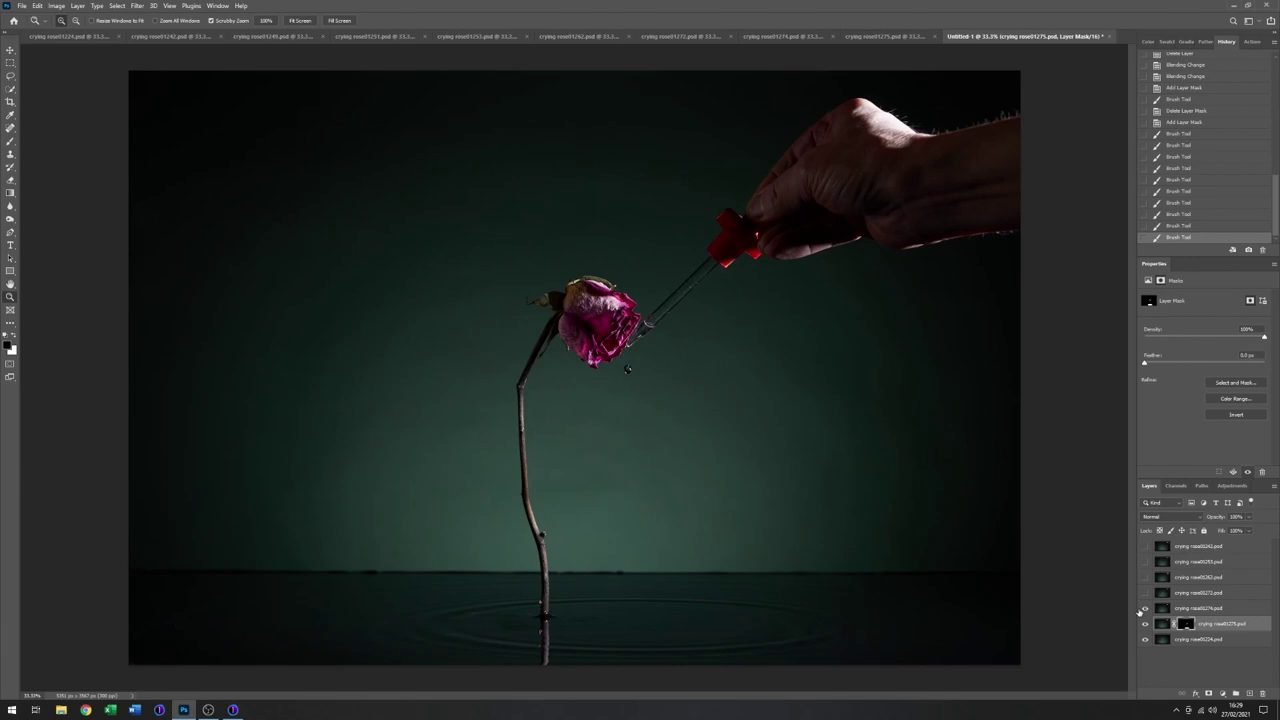
click(1145, 608)
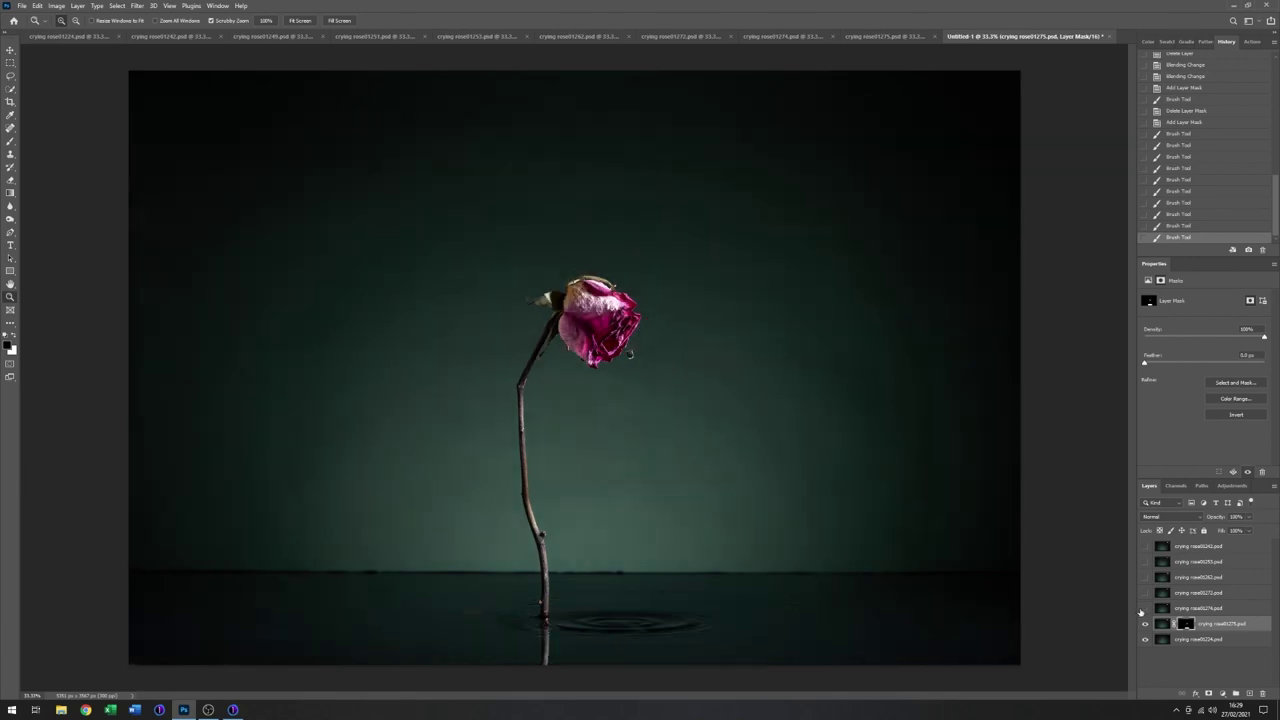
click(1145, 593)
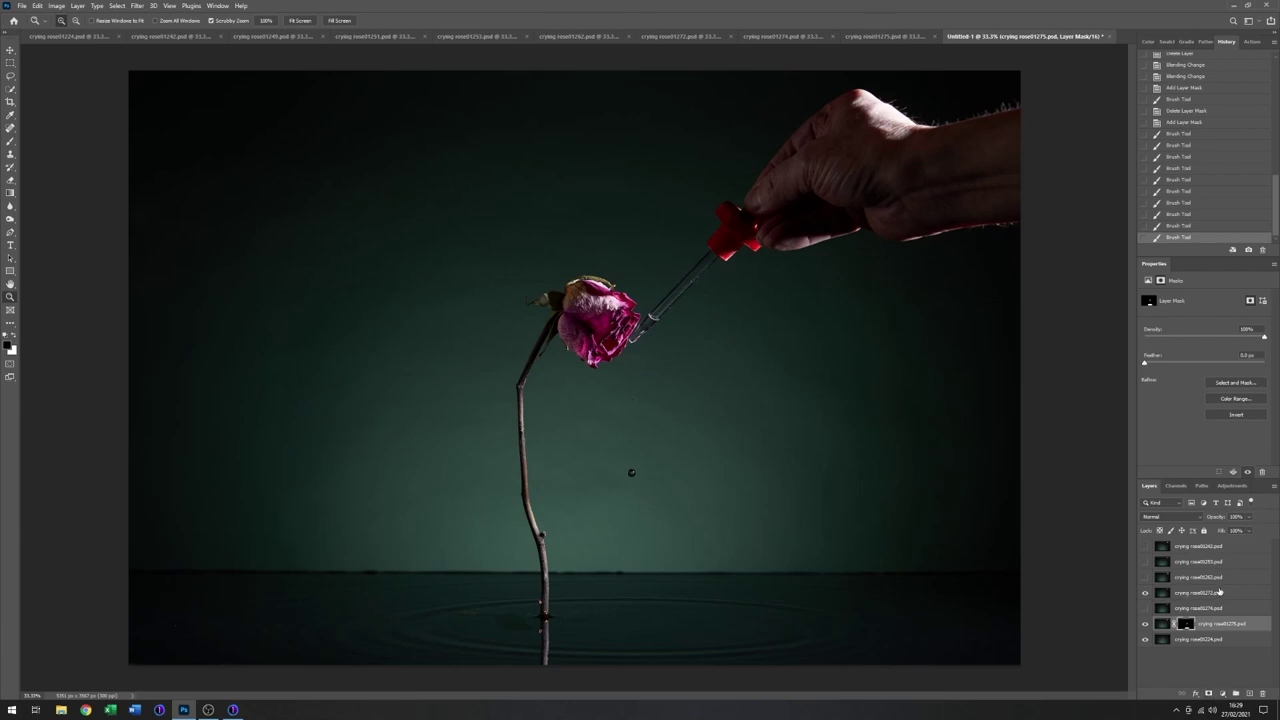
Give crying rose01272 a black hide-all mask and paint its falling drop back in white.
click(1218, 593)
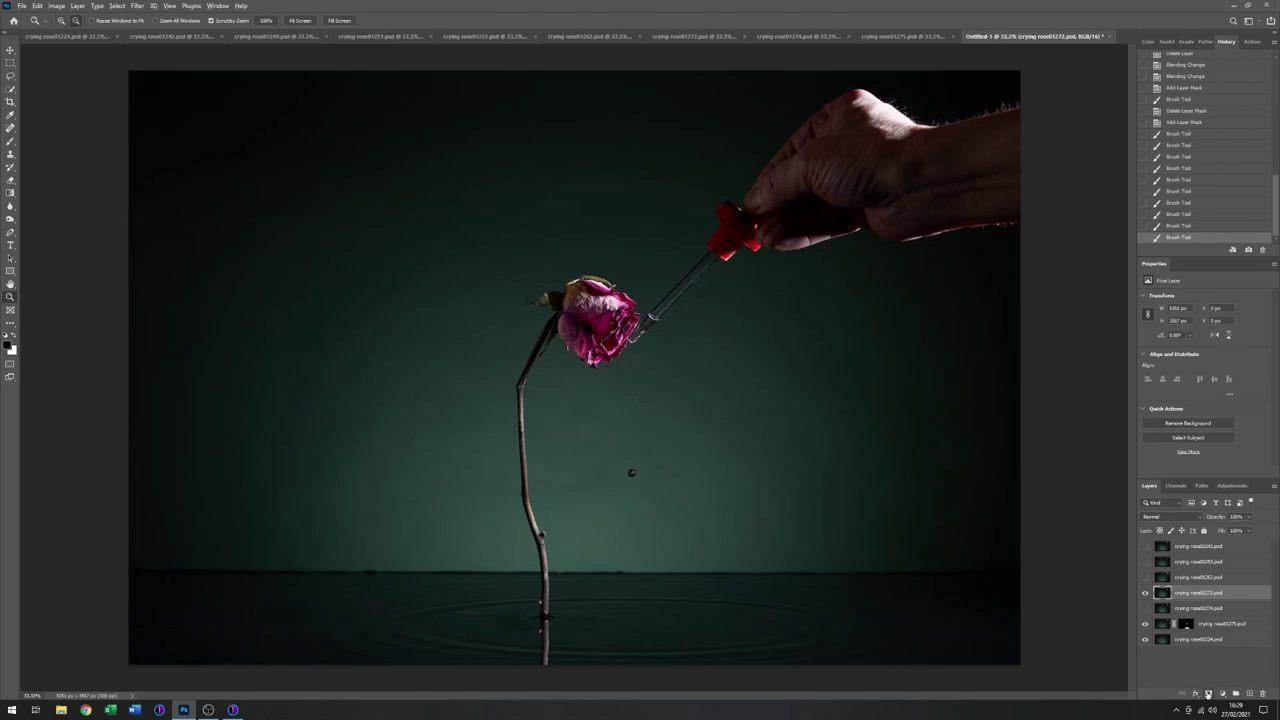
alt+click(1208, 694)
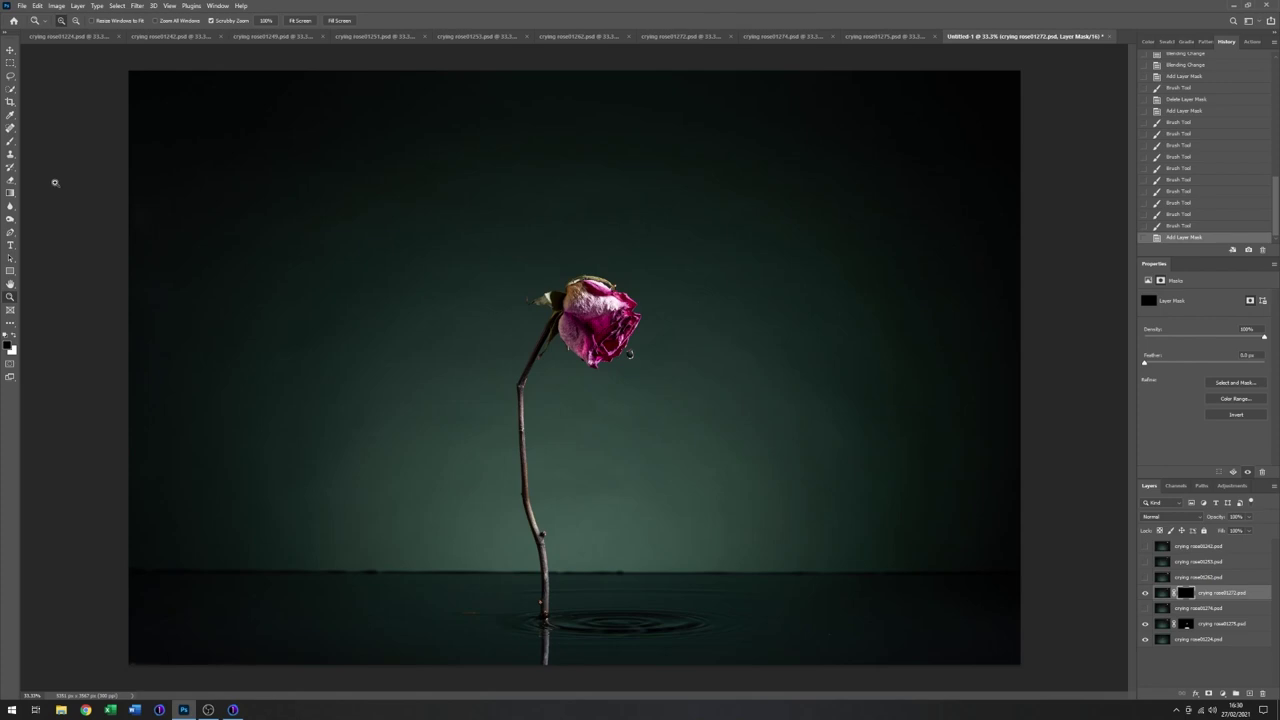
click(10, 143)
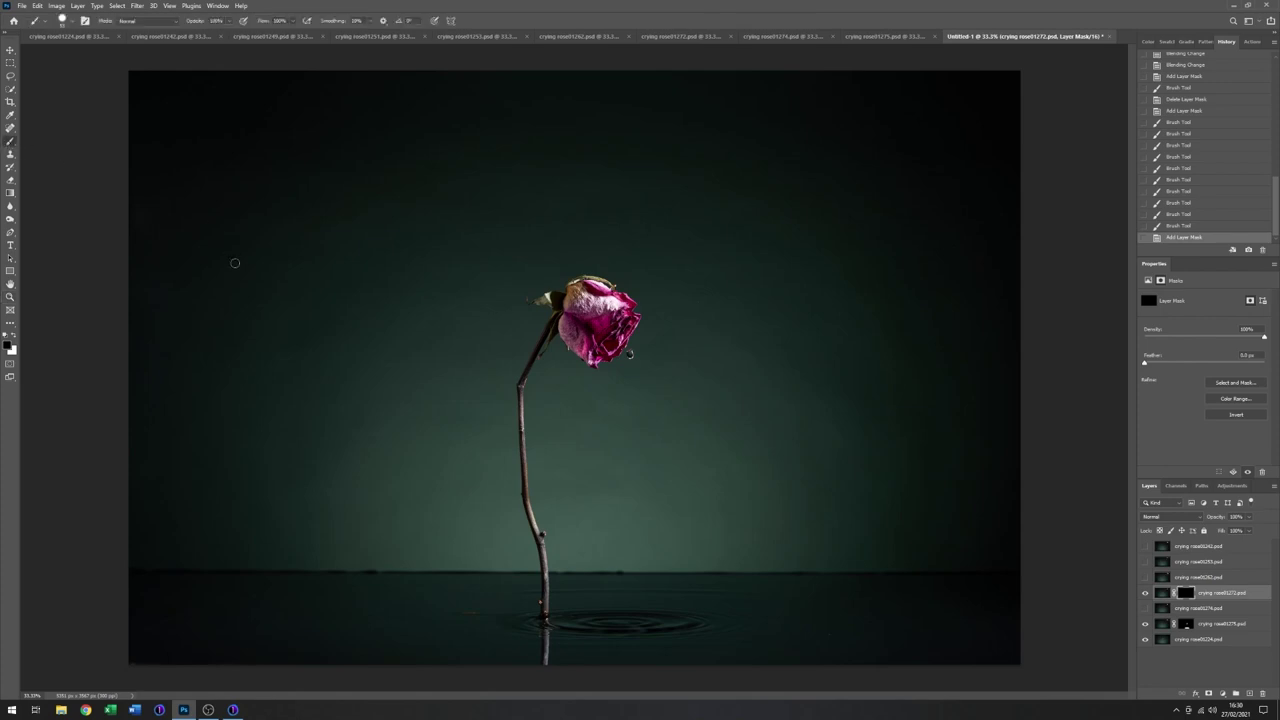
key(x)
drag(630, 475, 636, 472)
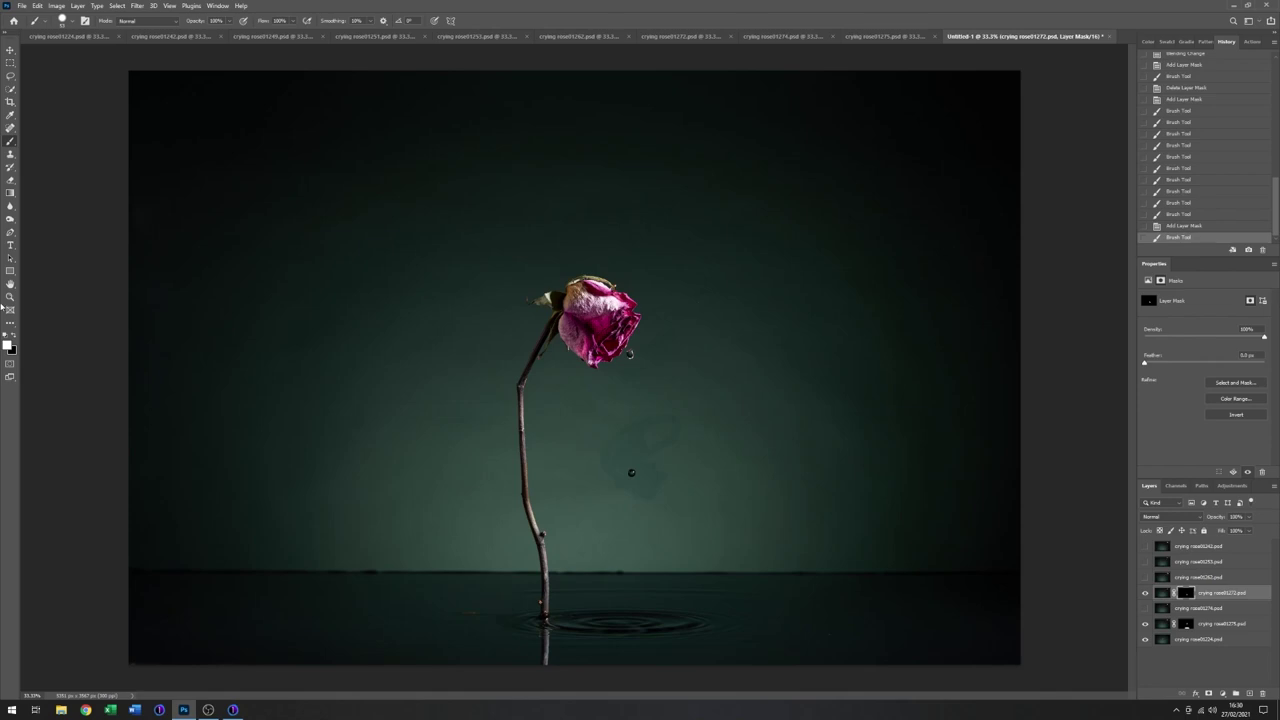
Switch to black with a 0% hardness brush and paint out a leftover area on the mask.
click(13, 338)
right_click(441, 359)
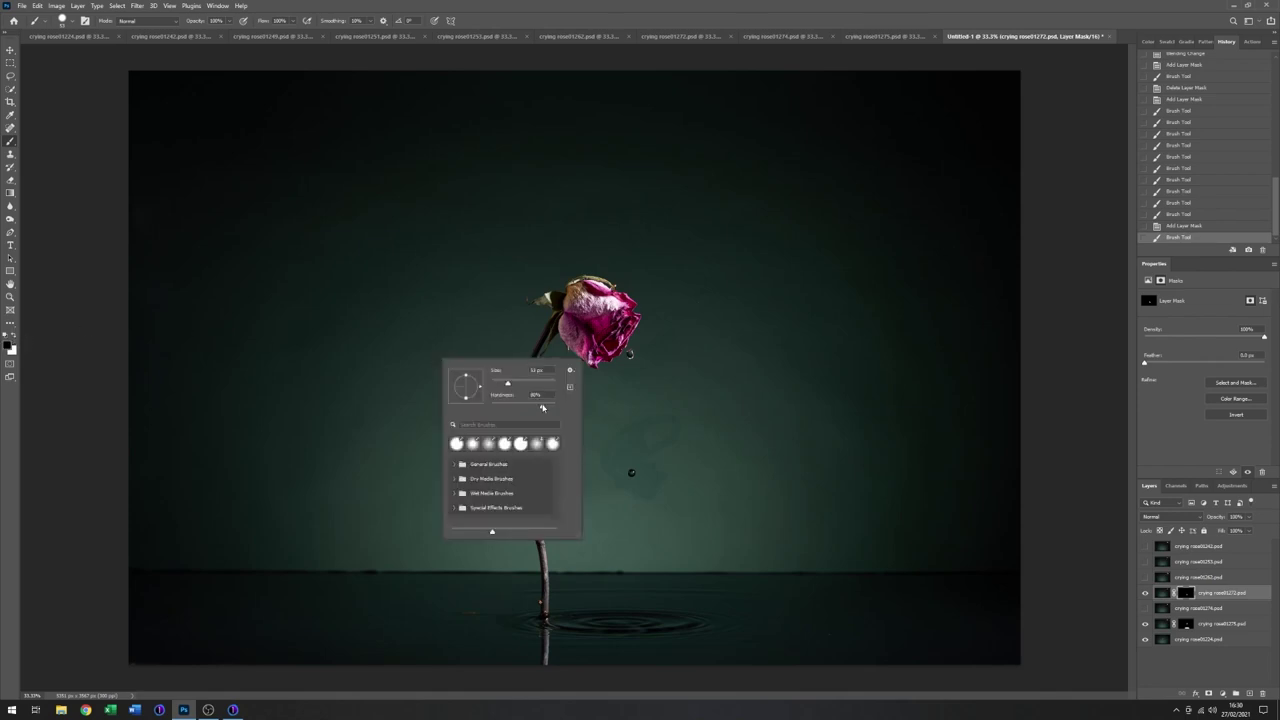
mouse_move(542, 407)
mouse_down()
mouse_move(496, 405)
mouse_move(536, 384)
mouse_up()
click(678, 430)
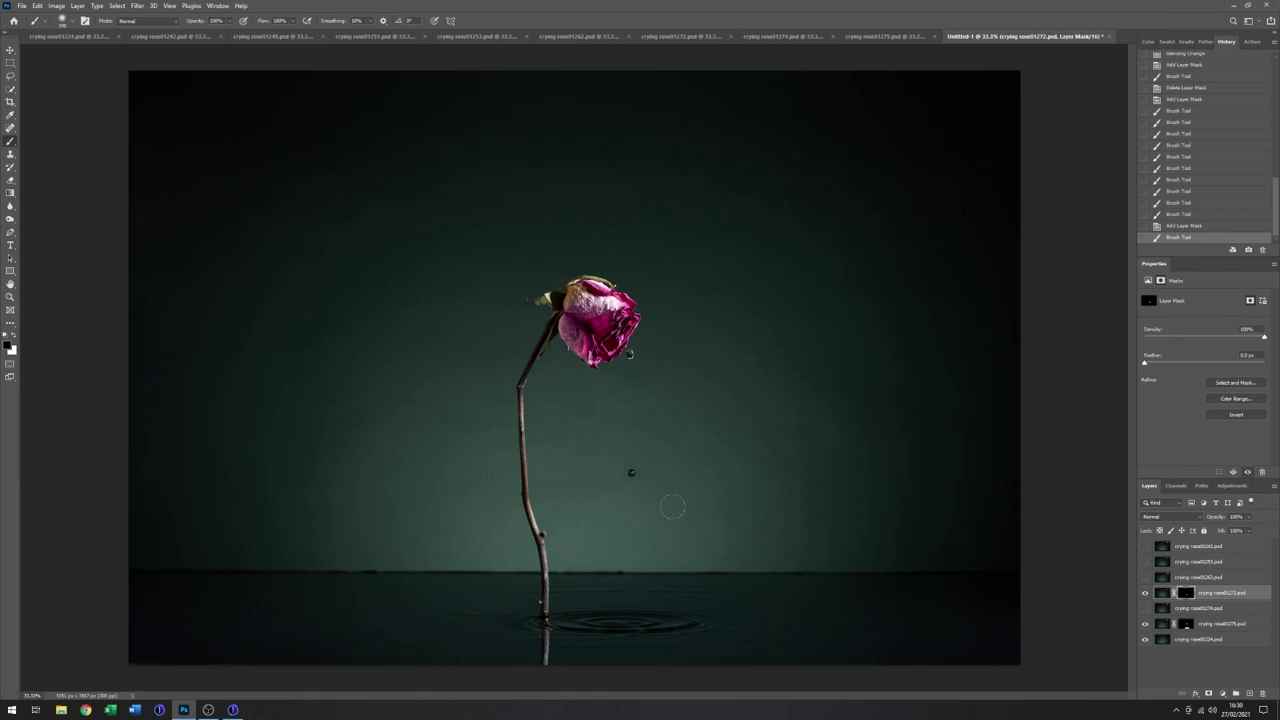
click(645, 450)
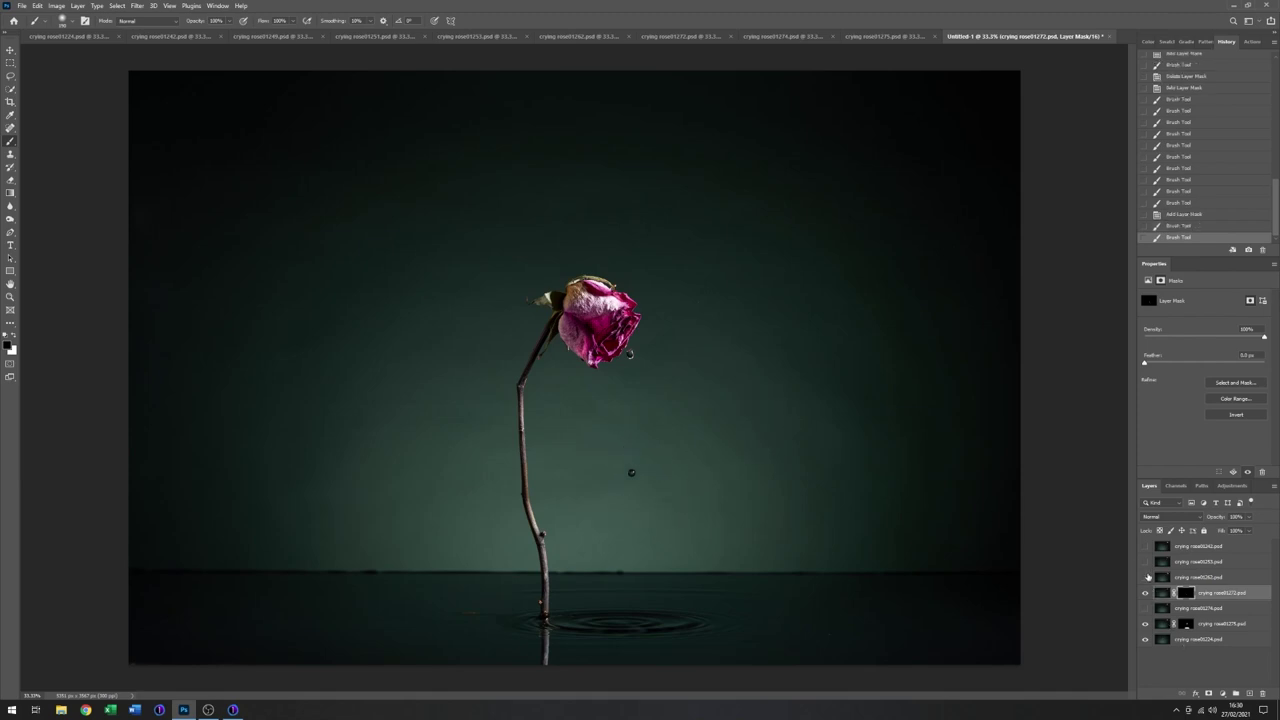
Preview crying rose01262 then hide it again, and turn on crying rose01253.
click(1146, 578)
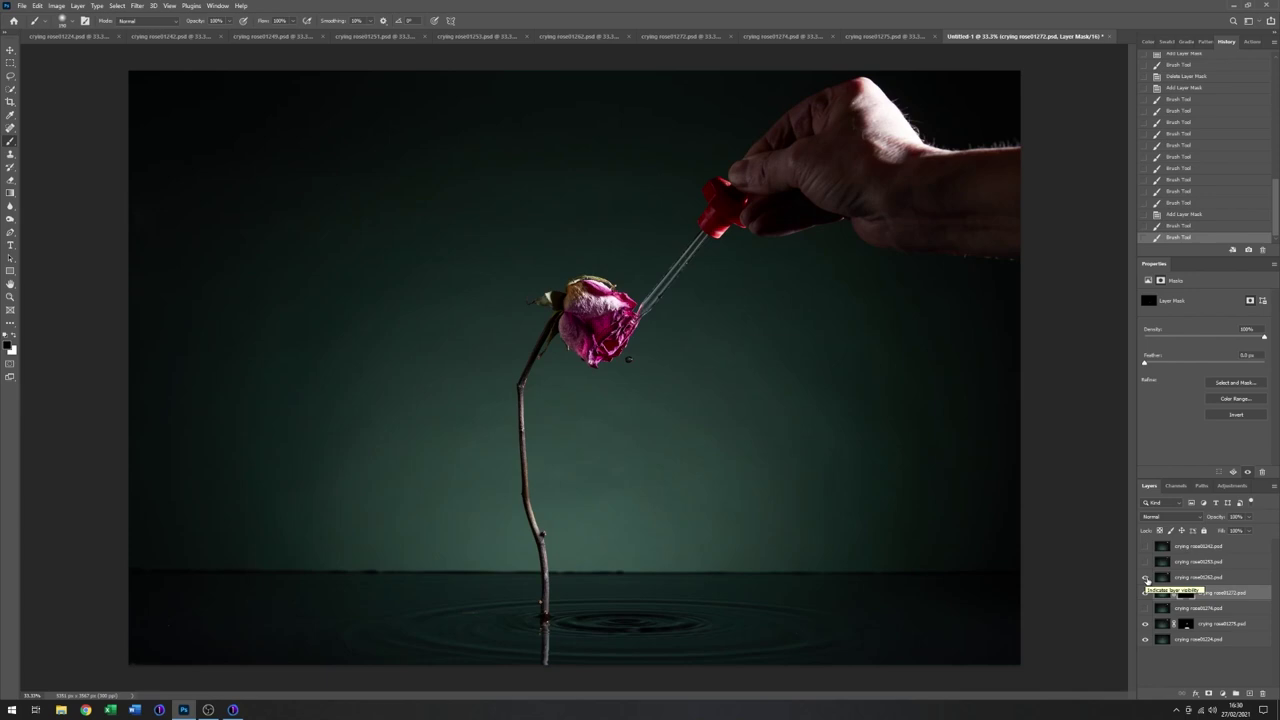
click(1146, 578)
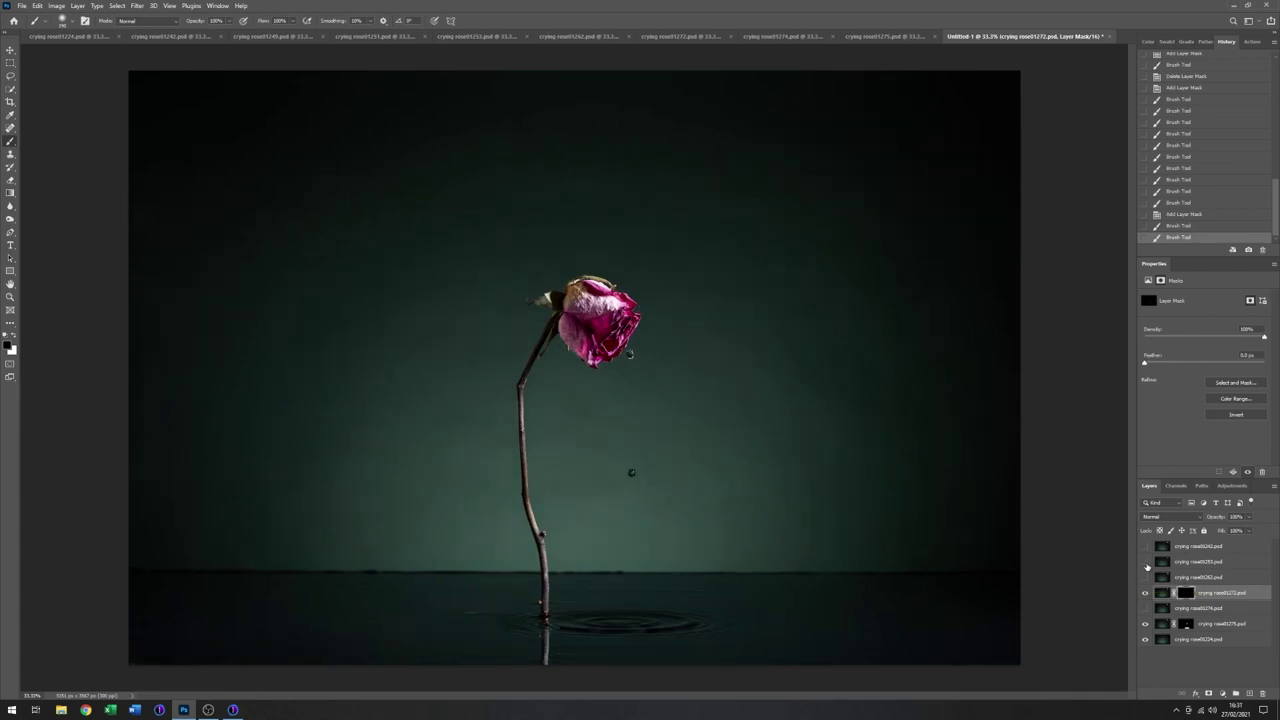
click(1145, 563)
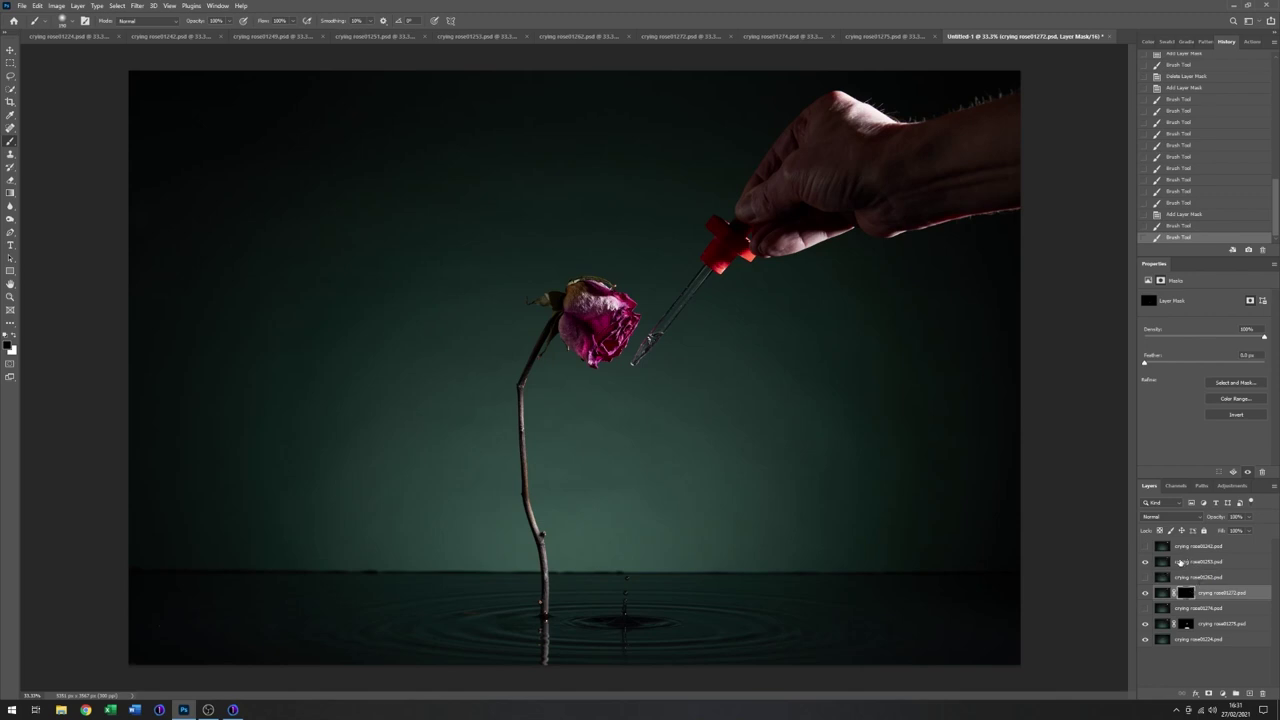
Give crying rose01253 a hide-all mask, paint its ripple splash back in white, and show crying rose01242.
click(1255, 564)
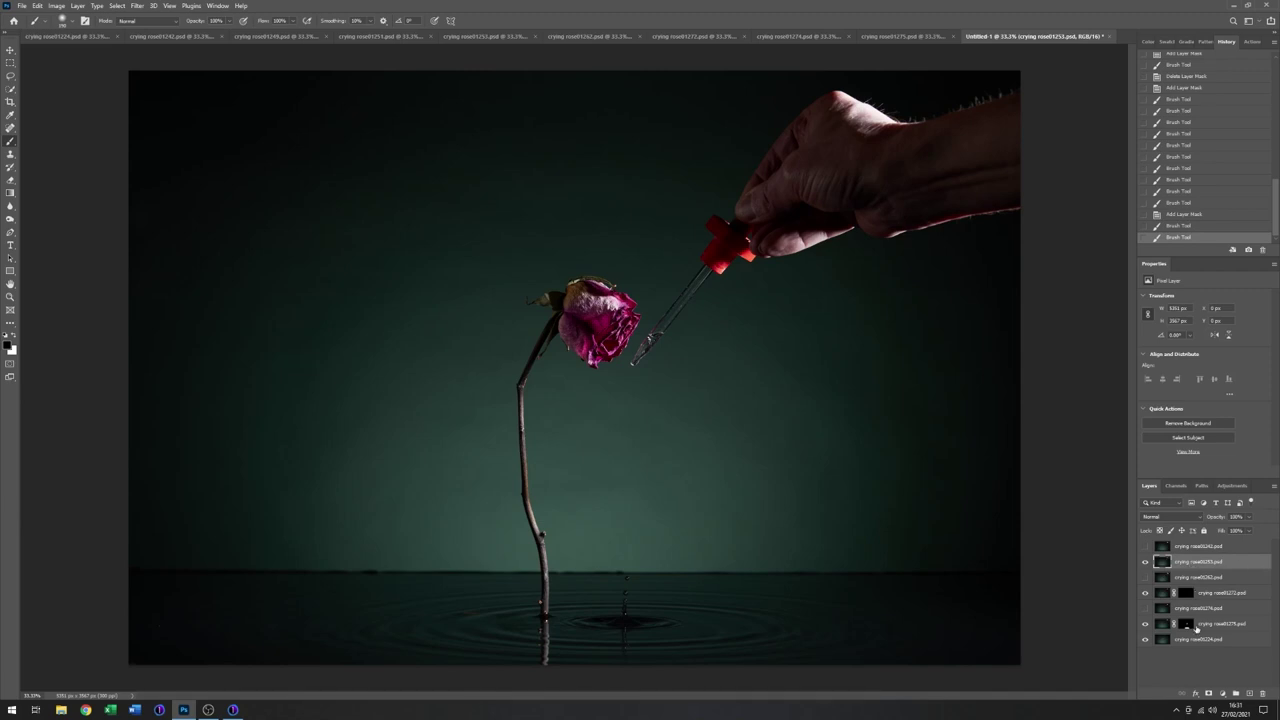
click(1208, 694)
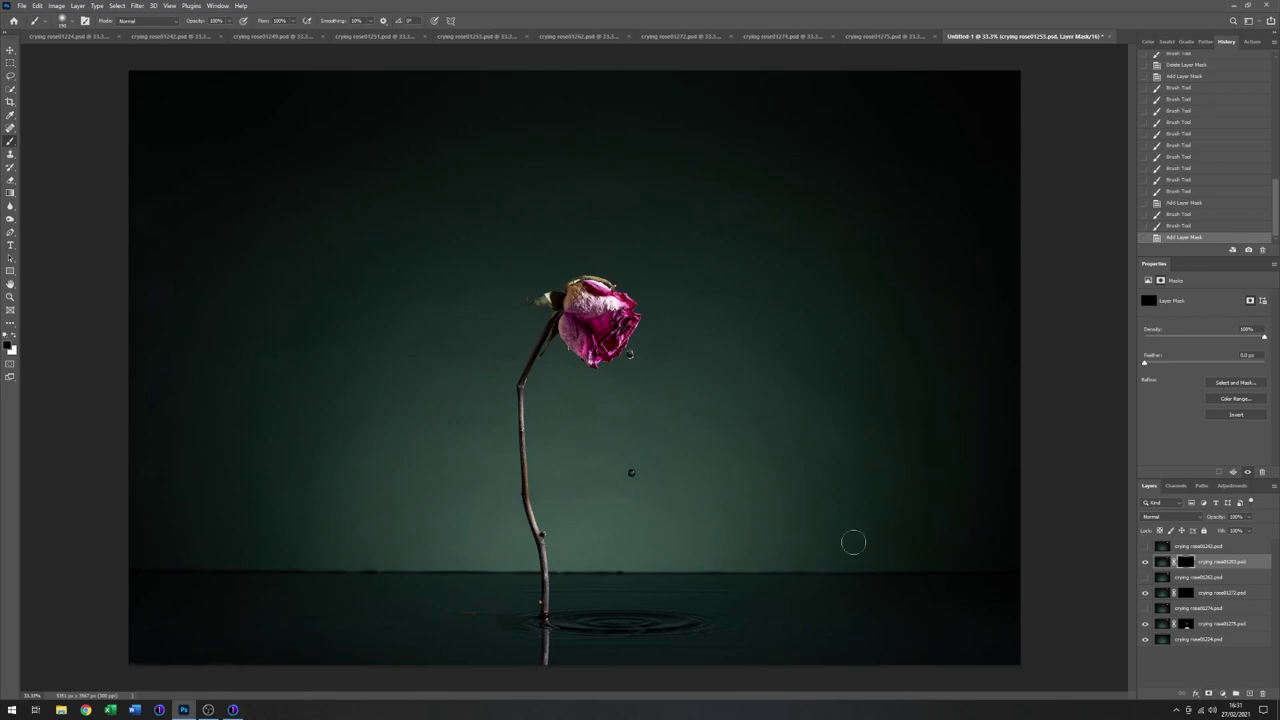
click(13, 336)
mouse_move(676, 638)
mouse_down()
mouse_move(623, 608)
mouse_move(620, 623)
mouse_move(628, 569)
mouse_move(383, 602)
mouse_move(353, 626)
mouse_move(461, 655)
mouse_move(384, 647)
mouse_move(326, 620)
mouse_move(328, 604)
mouse_move(766, 670)
mouse_move(838, 646)
mouse_move(793, 602)
mouse_move(731, 584)
mouse_move(858, 610)
mouse_move(841, 646)
mouse_move(724, 654)
mouse_move(886, 624)
mouse_move(868, 605)
mouse_move(791, 595)
mouse_move(881, 620)
mouse_move(713, 646)
mouse_move(684, 630)
mouse_move(849, 640)
mouse_up()
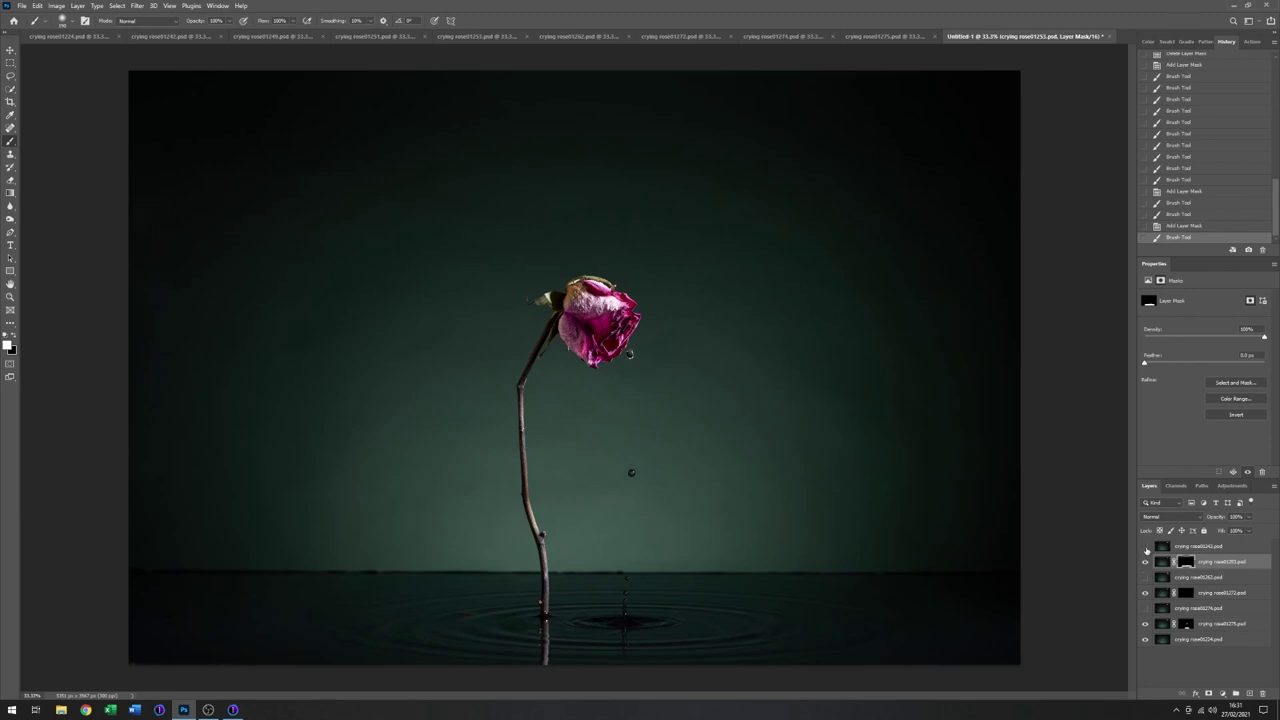
click(1145, 547)
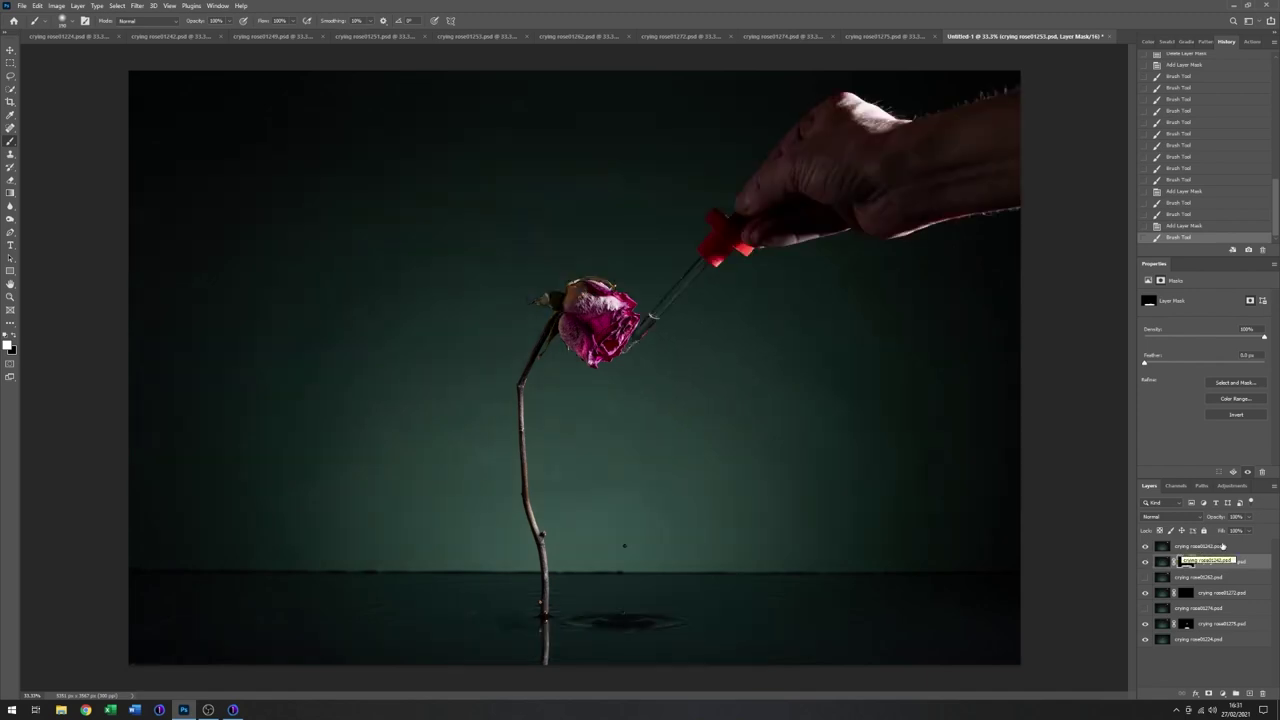
Select the top crying rose01242 layer for masking.
click(1146, 547)
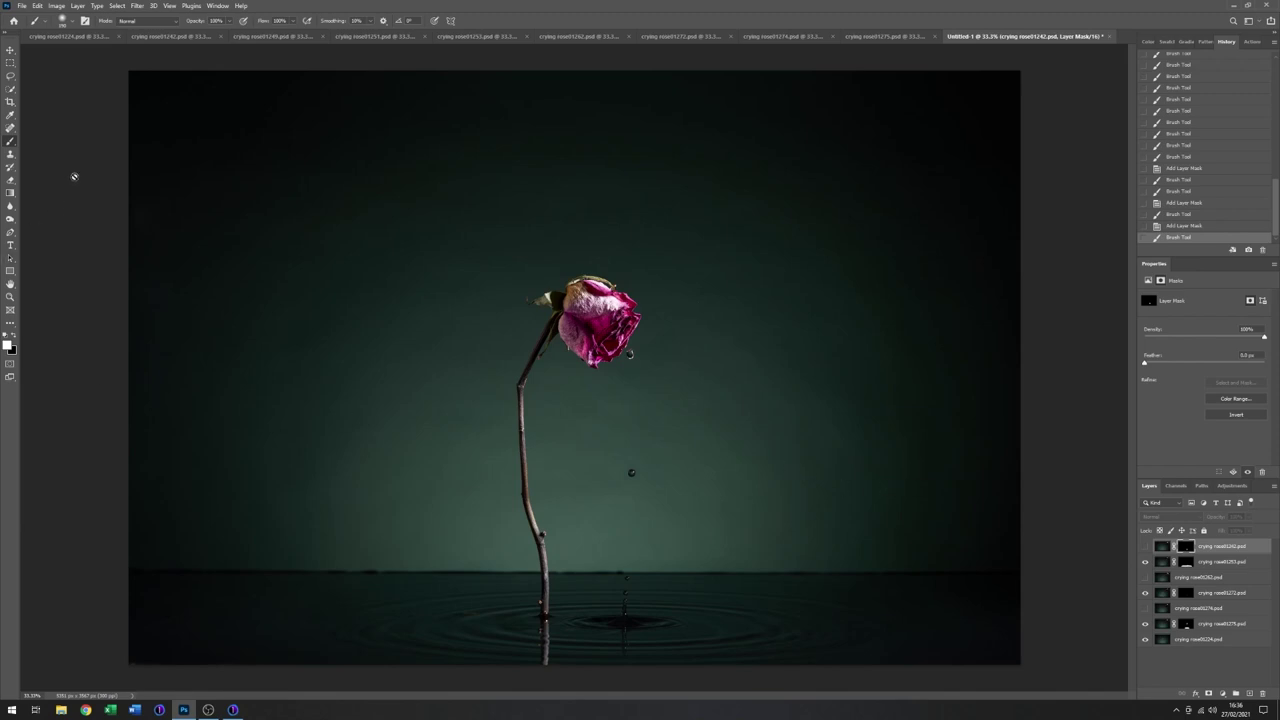
Crop the composite to 16:9, shifting the image up so the rose sits higher with ripples near the bottom.
click(9, 101)
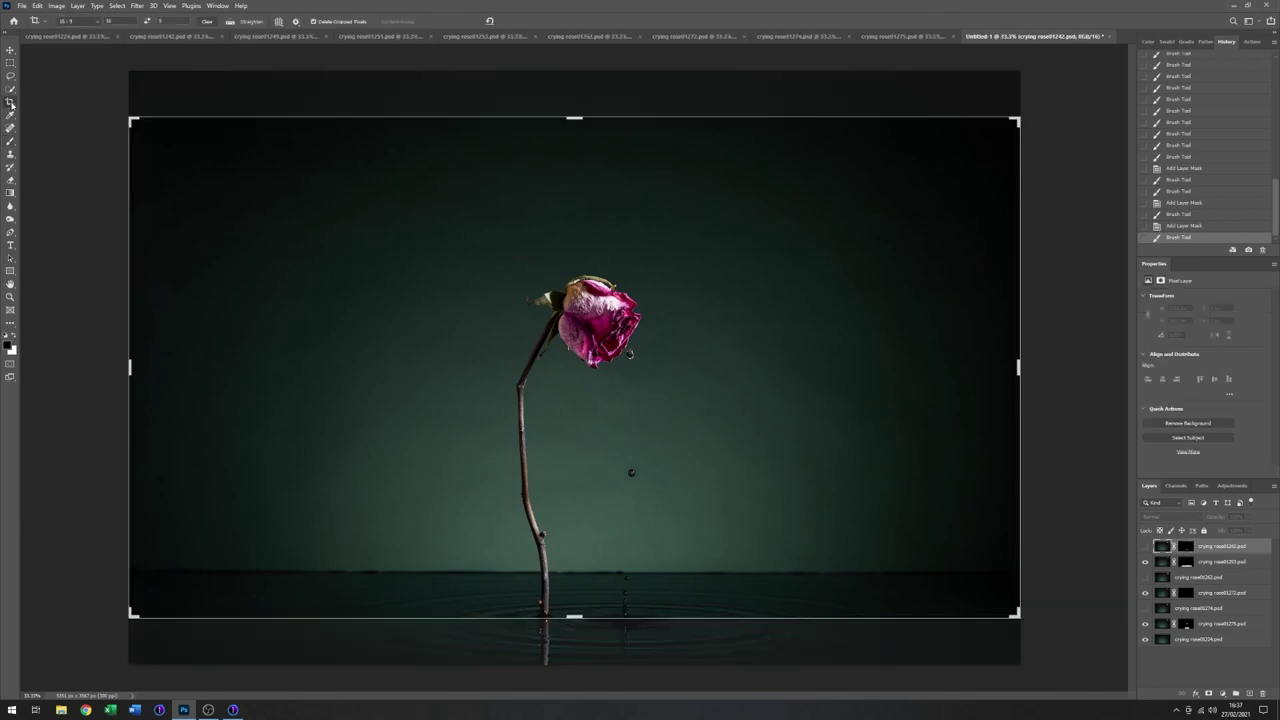
click(129, 118)
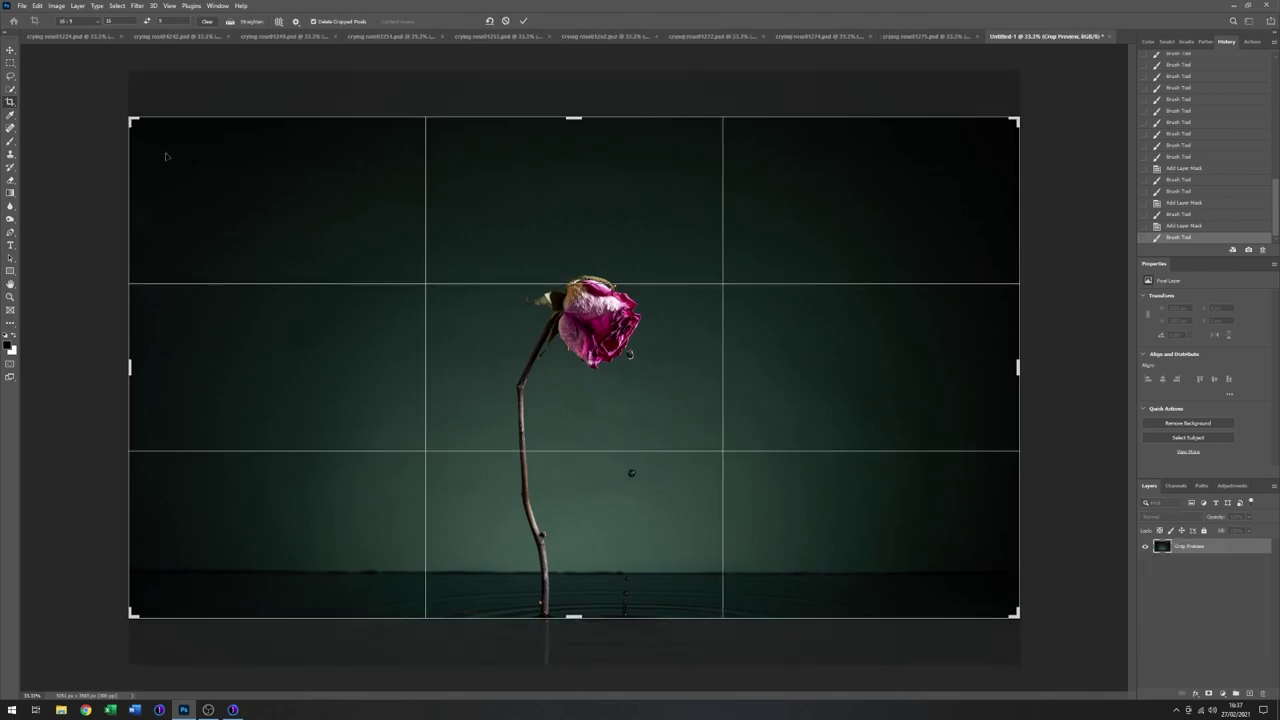
drag(560, 220, 561, 178)
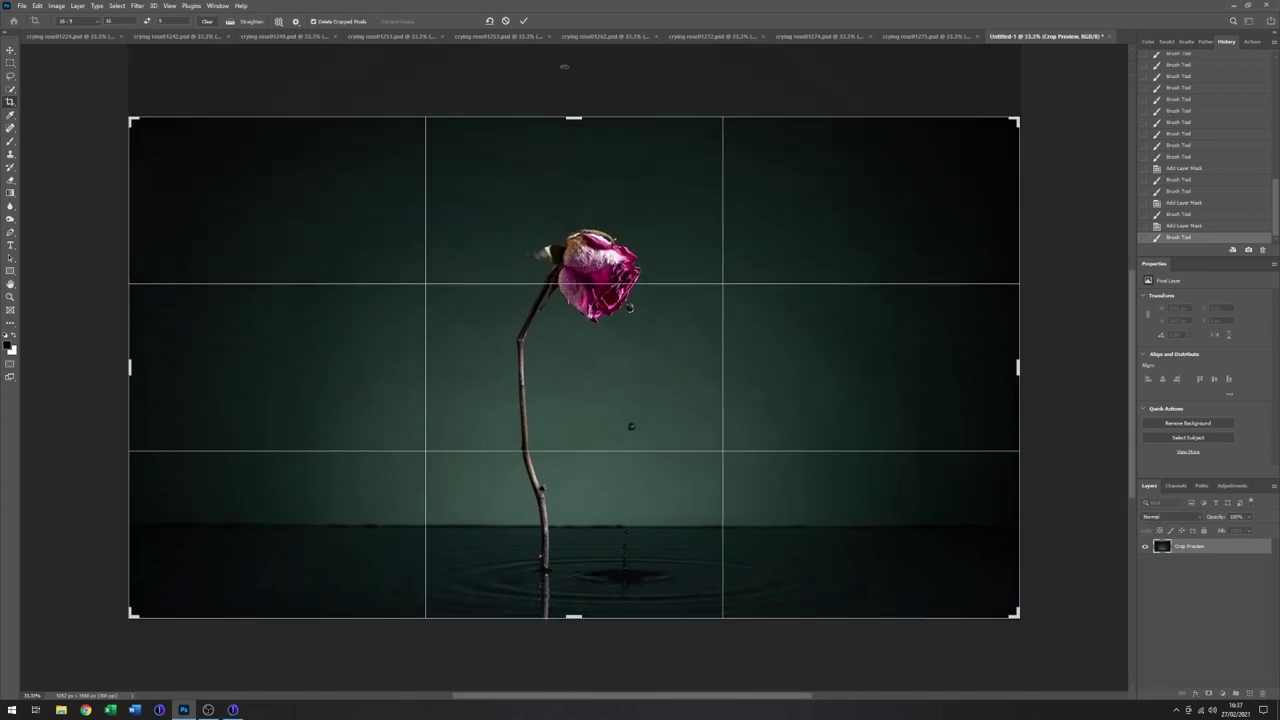
click(523, 20)
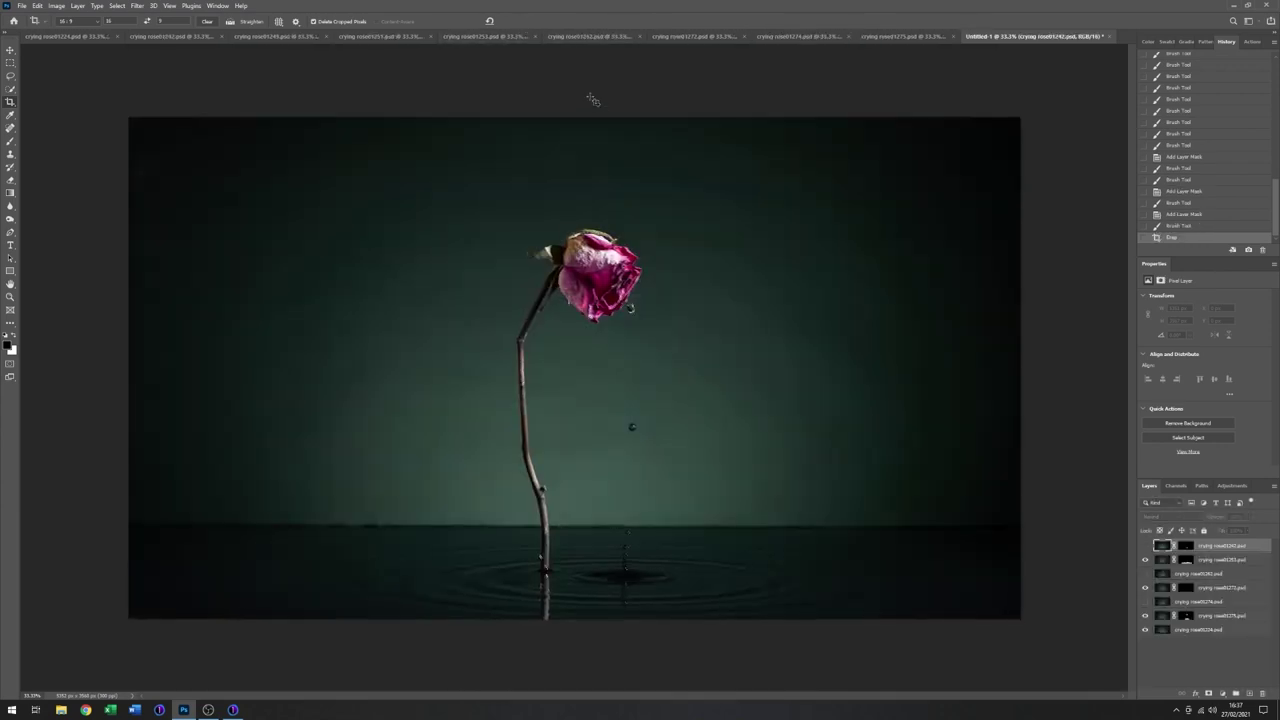